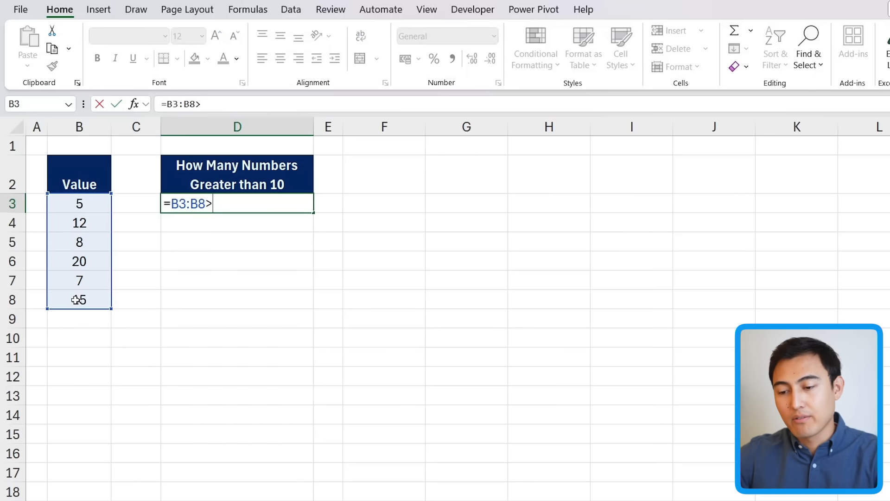
# Complete the formula =B3:B8>10 in D3 to test which values are greater than 10
pyautogui.press('Return')
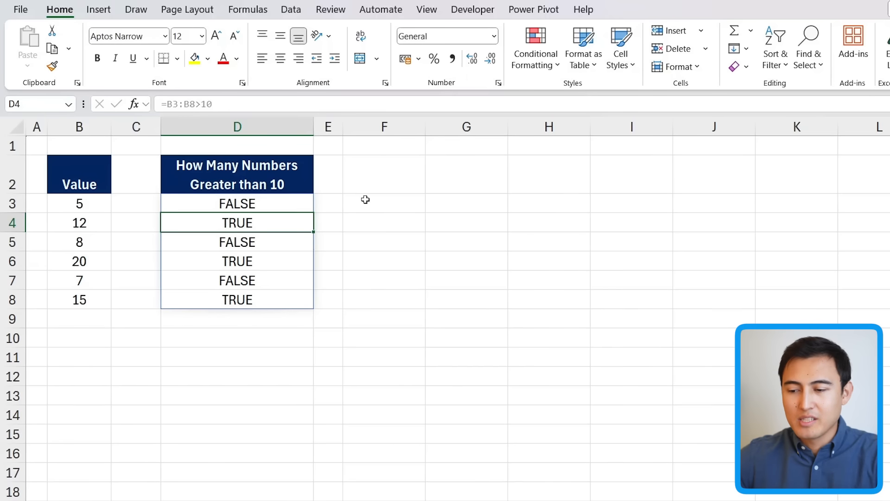
# Try to count the TRUE results by entering =SUM(D3#) in F3, and clear the cell
pyautogui.click(373, 207)
pyautogui.write('=sum')
pyautogui.press('Tab')
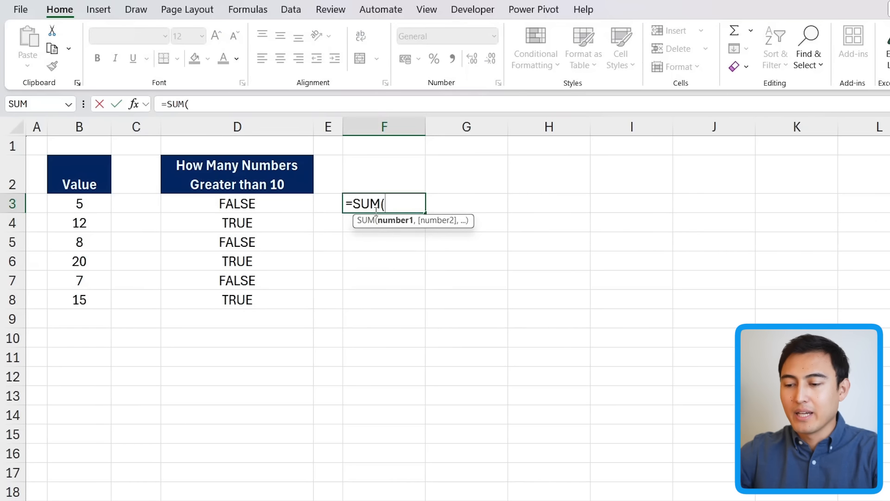
pyautogui.moveTo(231, 207); pyautogui.dragTo(252, 298)
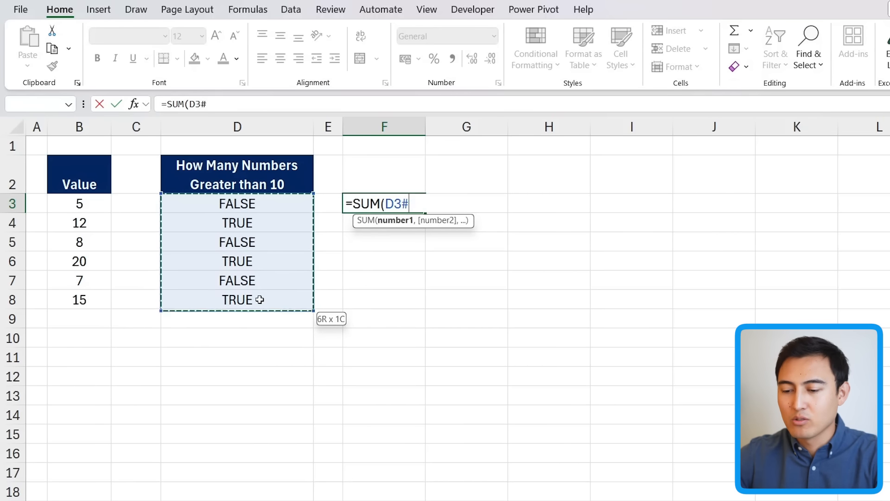
pyautogui.press('Return')
pyautogui.press('Up')
pyautogui.press('Delete')
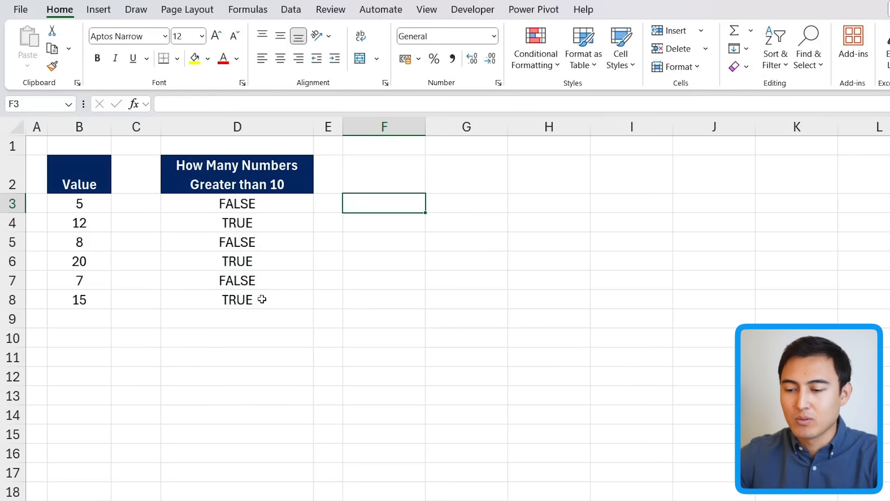
# Convert the TRUE/FALSE results into numbers by entering =--D3# in F3
pyautogui.write('=')
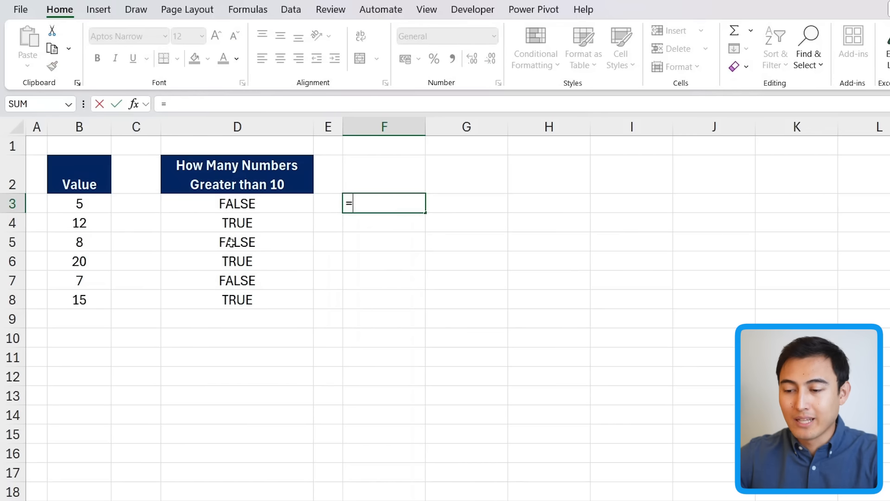
pyautogui.write('--')
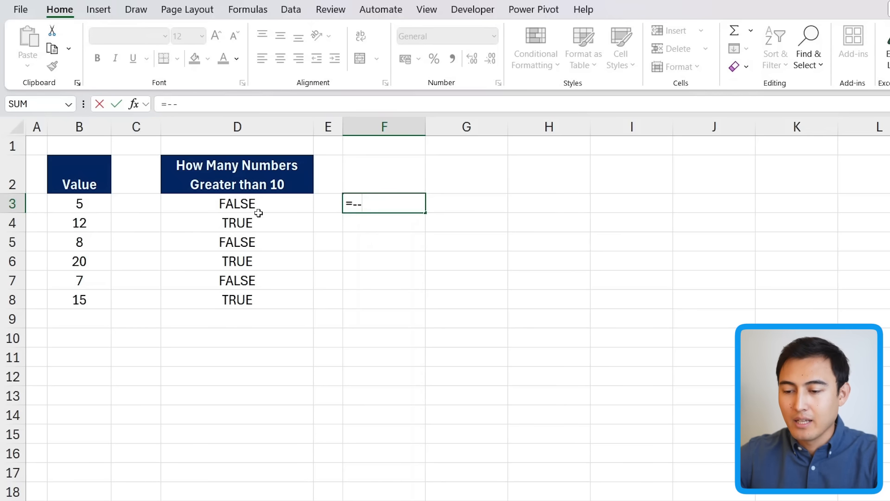
pyautogui.moveTo(259, 213); pyautogui.dragTo(260, 301)
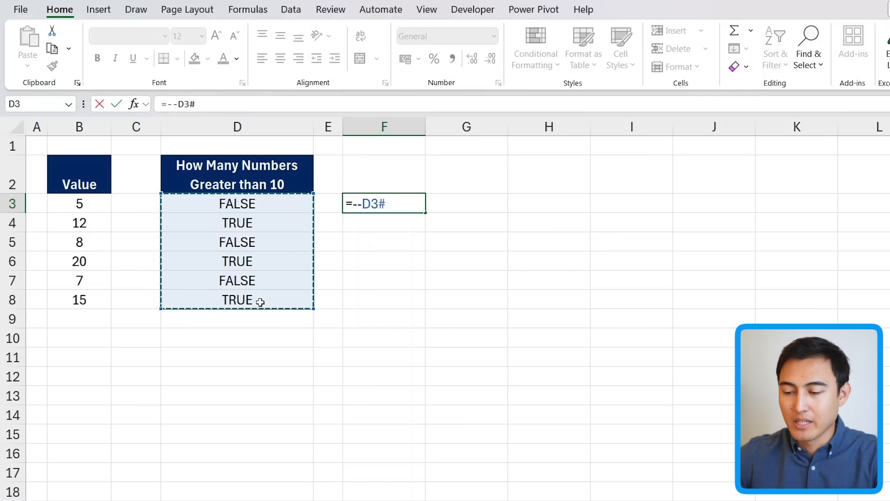
pyautogui.press('Return')
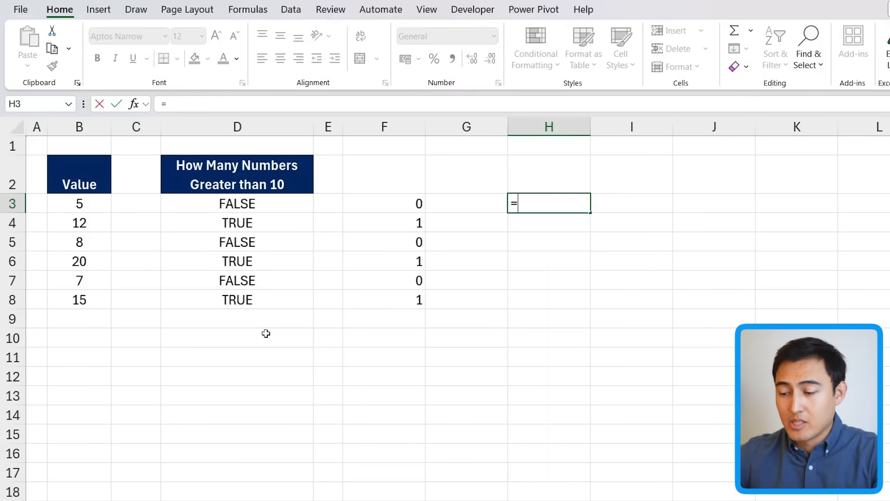
# Count the values greater than 10 in H3 with the formula =SUMPRODUCT(--(B3:B8>10))
pyautogui.write('sumpr')
pyautogui.press('Tab')
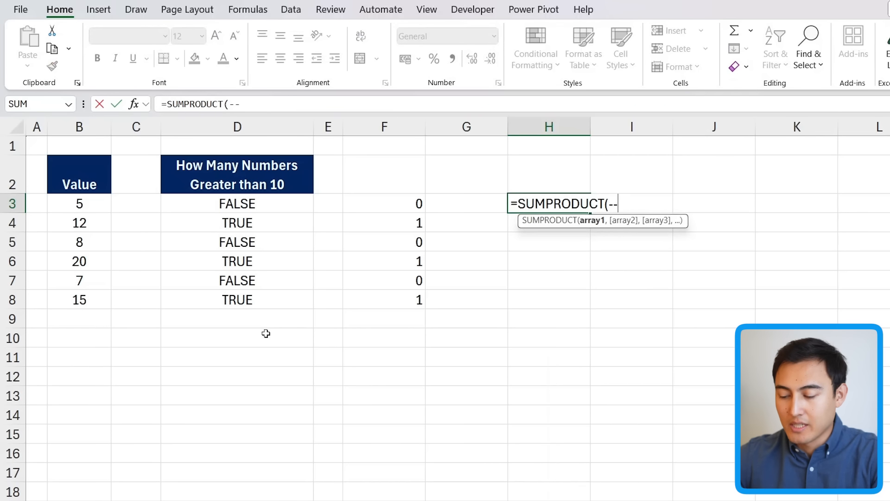
pyautogui.write('--(')
pyautogui.moveTo(70, 204); pyautogui.dragTo(67, 300)
pyautogui.write('>10))')
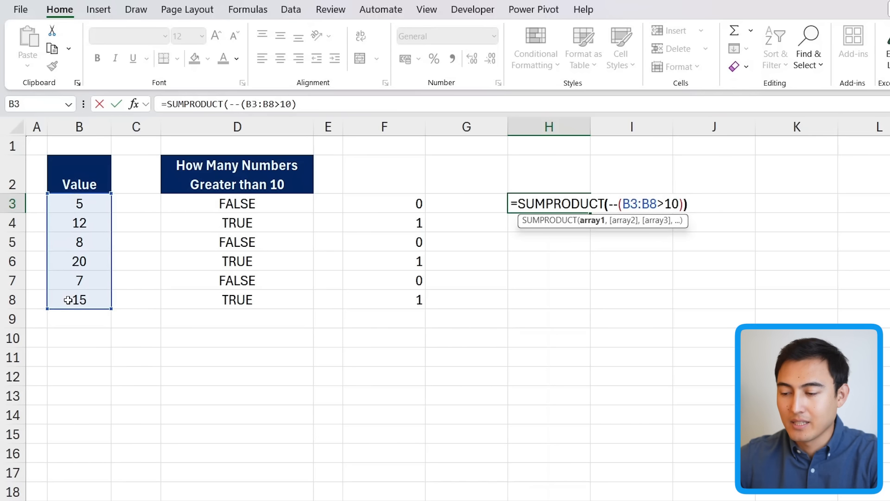
pyautogui.press('Return')
pyautogui.press('Up')
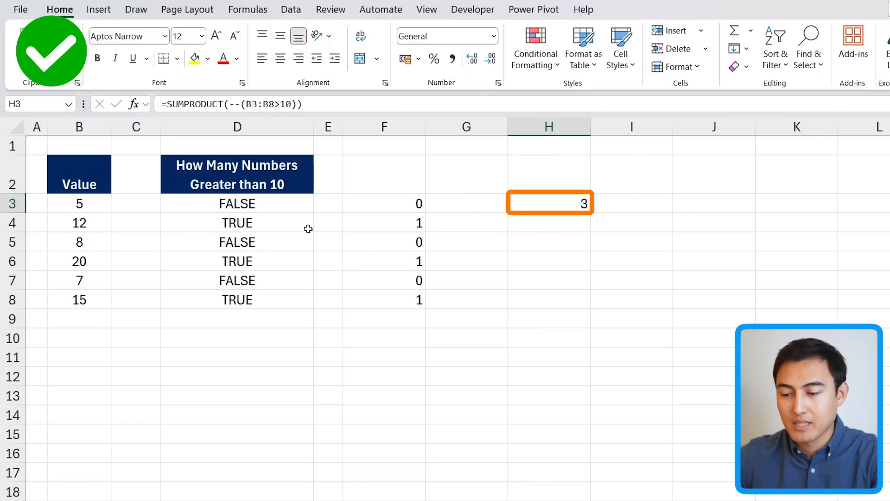
# Review the converted results in F4, F6 and F8
pyautogui.click(406, 223)
pyautogui.click(393, 263)
pyautogui.click(383, 303)
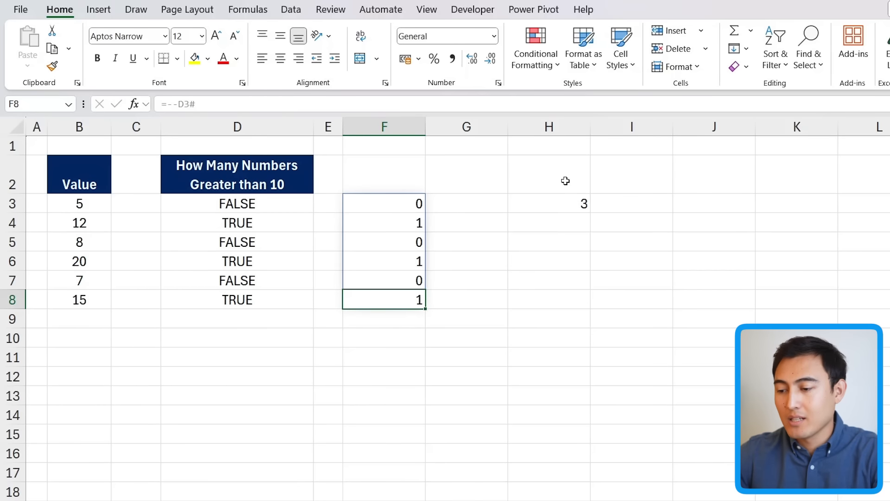
# Replace SUMPRODUCT with SUM in the H3 formula so it reads =SUM(--(B3:B8>10))
pyautogui.click(561, 201)
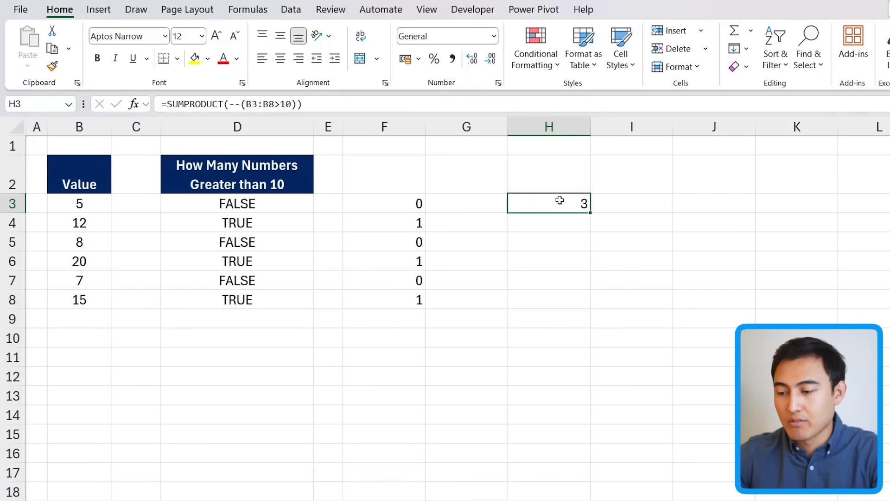
pyautogui.click(209, 103)
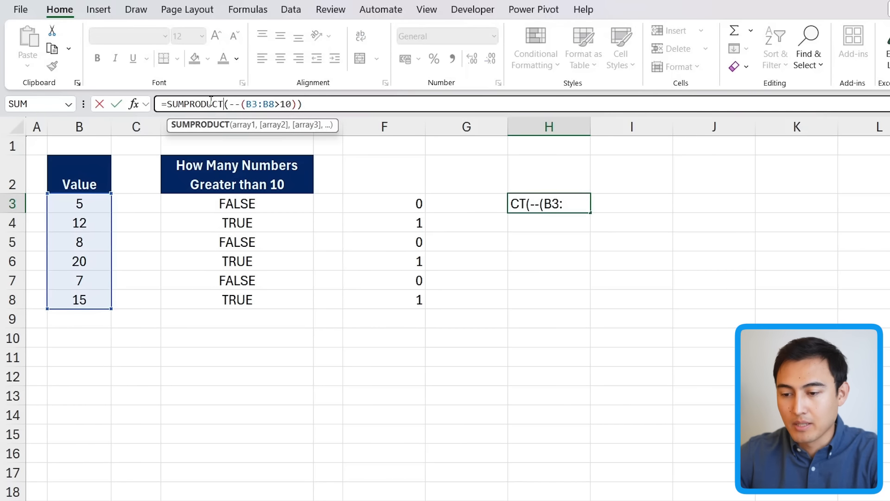
pyautogui.press('BackSpace')
pyautogui.press('BackSpace')
pyautogui.press('BackSpace')
pyautogui.press('BackSpace')
pyautogui.press('BackSpace')
pyautogui.press('BackSpace')
pyautogui.press('BackSpace')
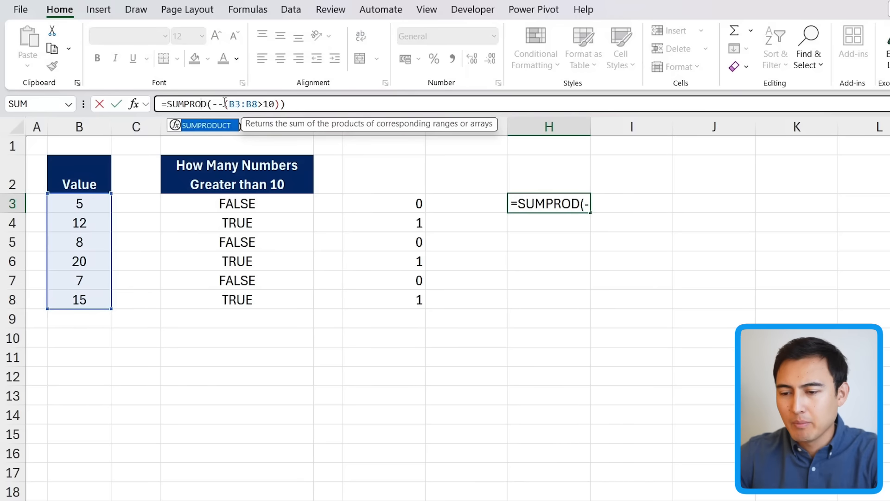
pyautogui.press('Return')
pyautogui.press('Up')
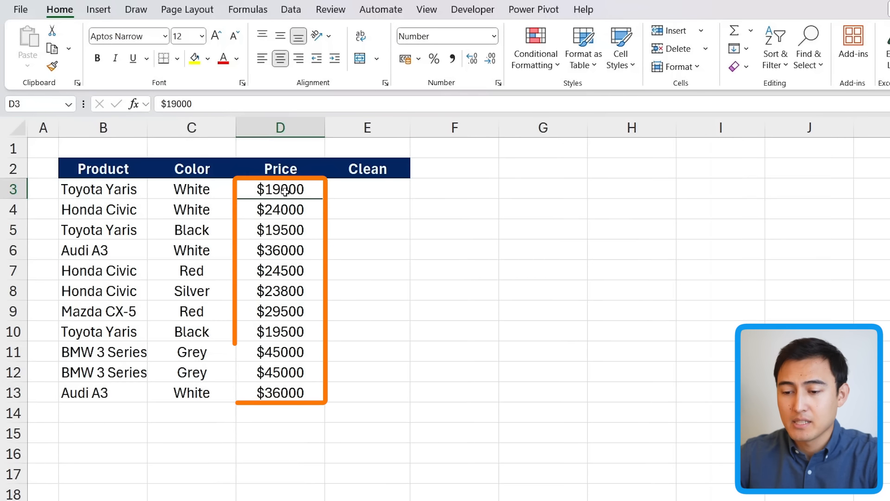
# Inspect how the first price in D3 is stored and select the Price column values
pyautogui.doubleClick(268, 190)
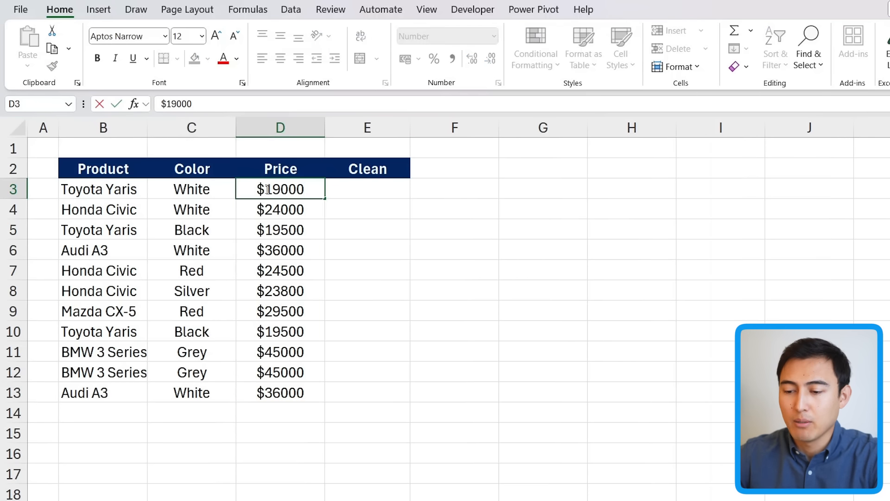
pyautogui.moveTo(262, 190); pyautogui.dragTo(259, 191)
pyautogui.press('End')
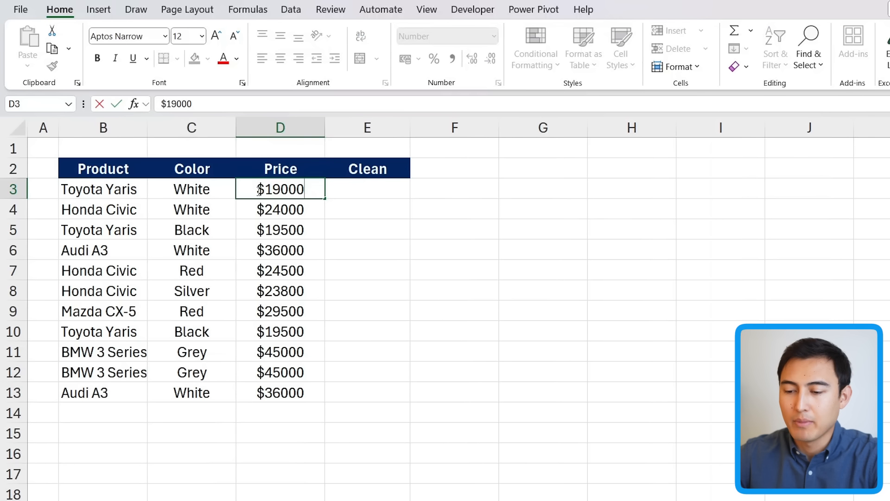
pyautogui.press('Return')
pyautogui.click(258, 189)
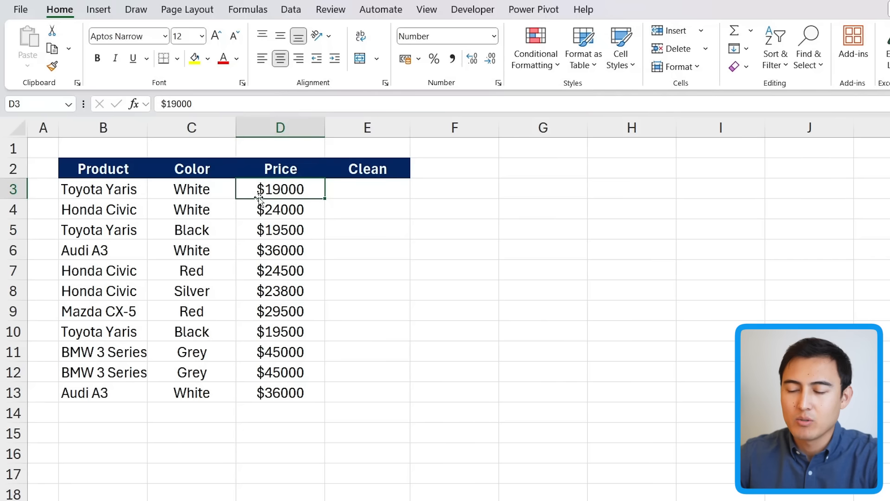
pyautogui.hotkey('ctrl', 'shift', 'Down')
# Extract the amounts after the dollar sign into the Clean column by entering =TEXTAFTER(D3:D13,"$") in E3
pyautogui.press('Right')
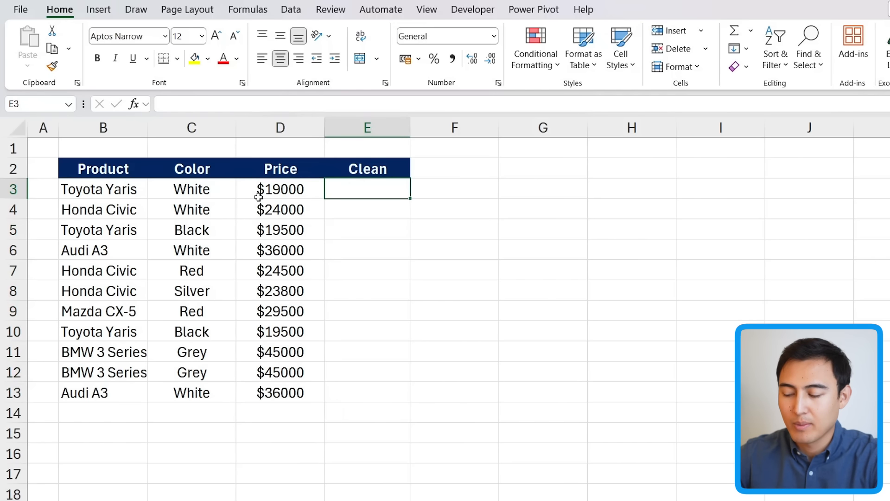
pyautogui.write('=')
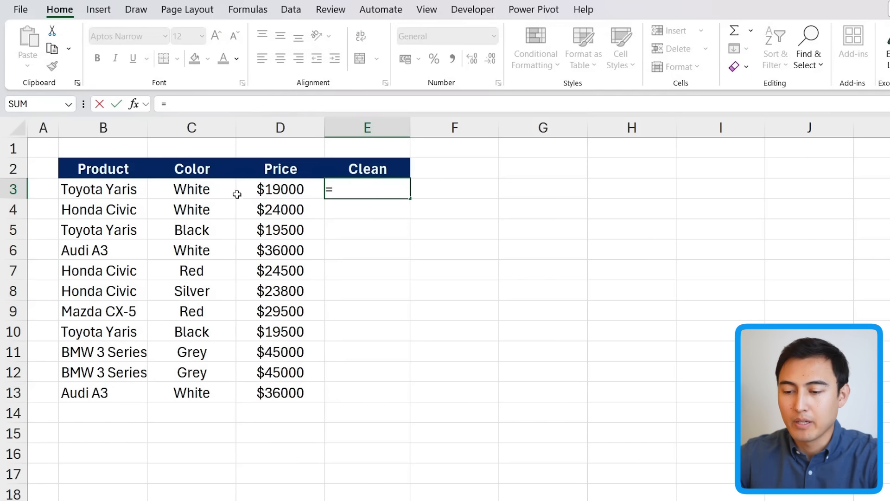
pyautogui.write('texta')
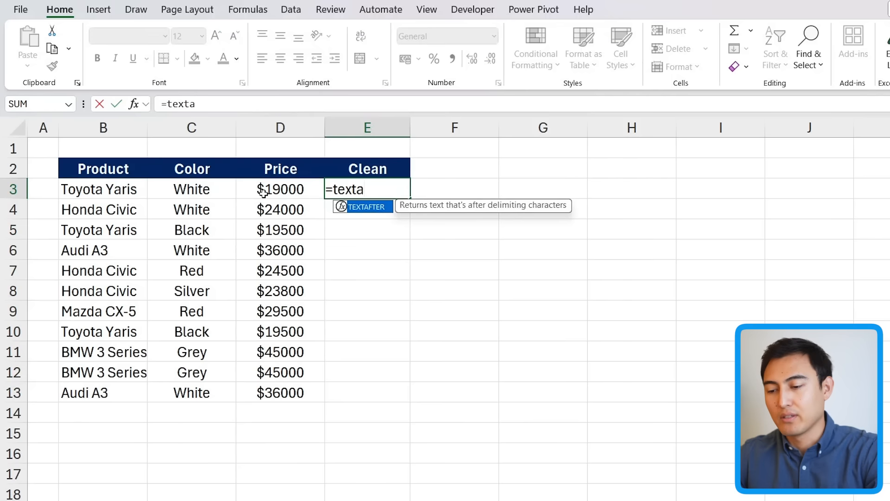
pyautogui.press('Tab')
pyautogui.click(263, 191)
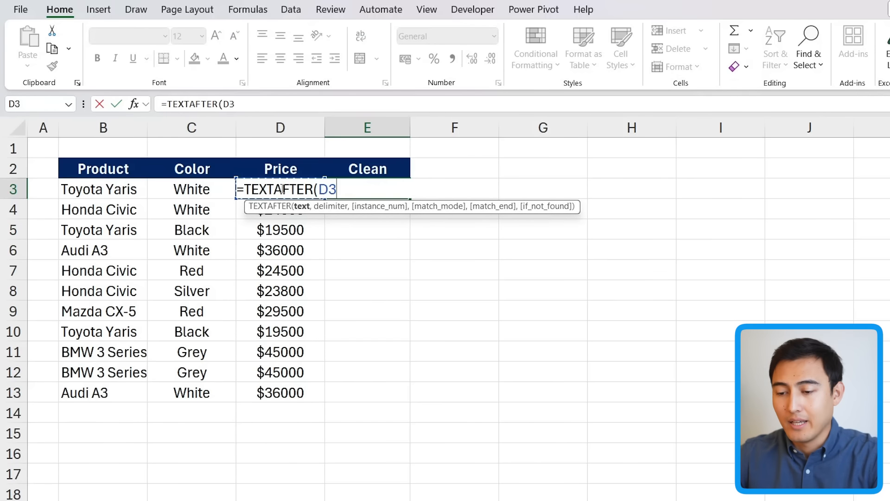
pyautogui.hotkey('ctrl', 'shift', 'Down')
pyautogui.write(',')
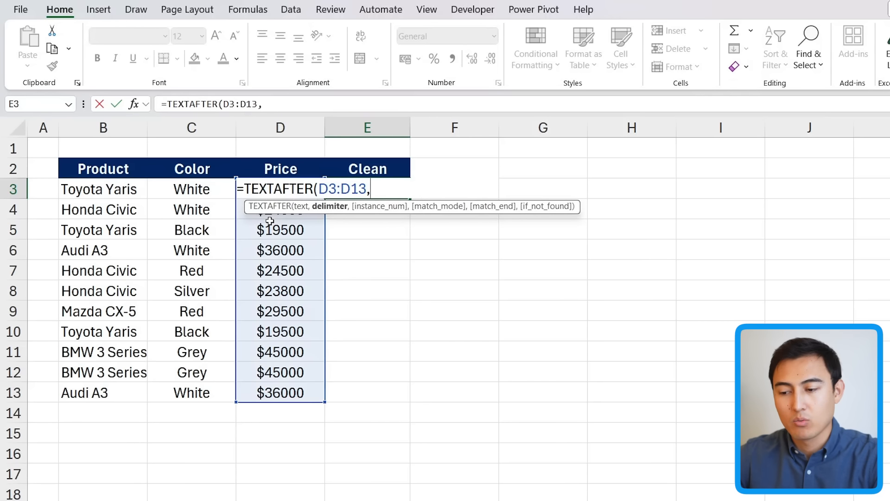
pyautogui.write('"$"')
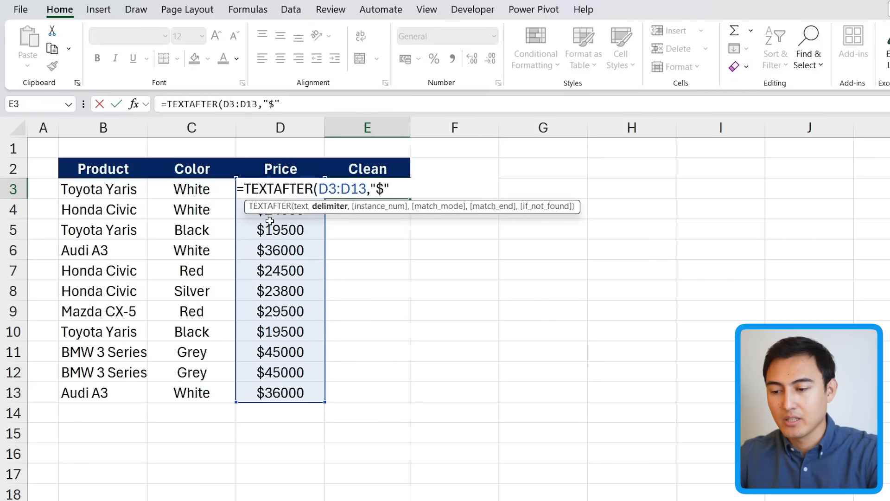
pyautogui.write(')')
pyautogui.press('Return')
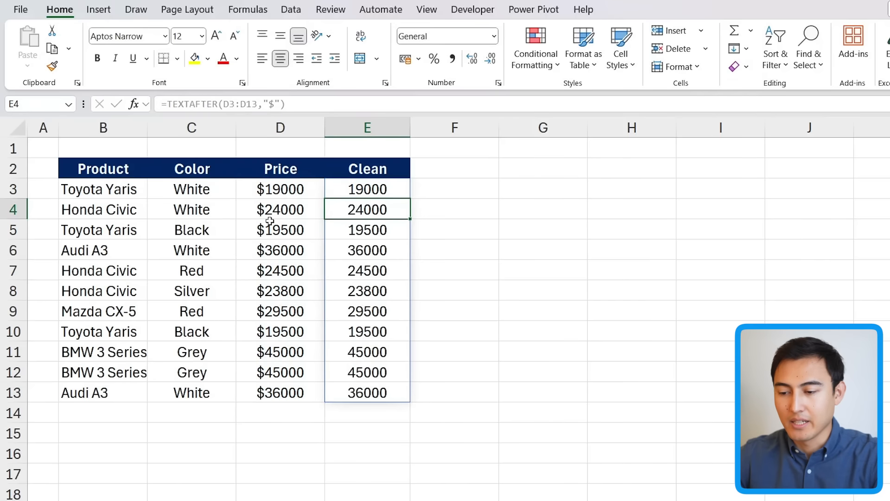
# Label D15 as SUM and add up the Clean column in E15 with =SUM(E3#)
pyautogui.click(262, 431)
pyautogui.write('SUM')
pyautogui.press('Tab')
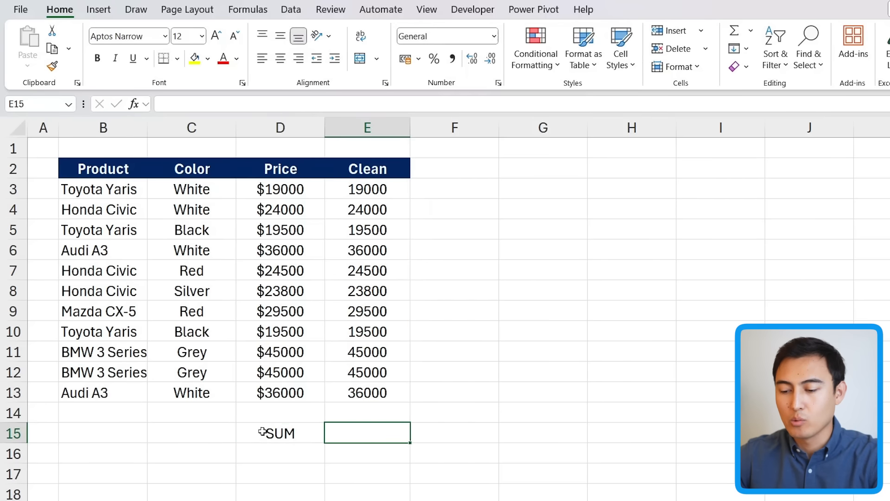
pyautogui.write('=SUM(')
pyautogui.press('Up')
pyautogui.press('Up')
pyautogui.hotkey('ctrl', 'shift', 'Up')
pyautogui.hotkey('shift', 'Down')
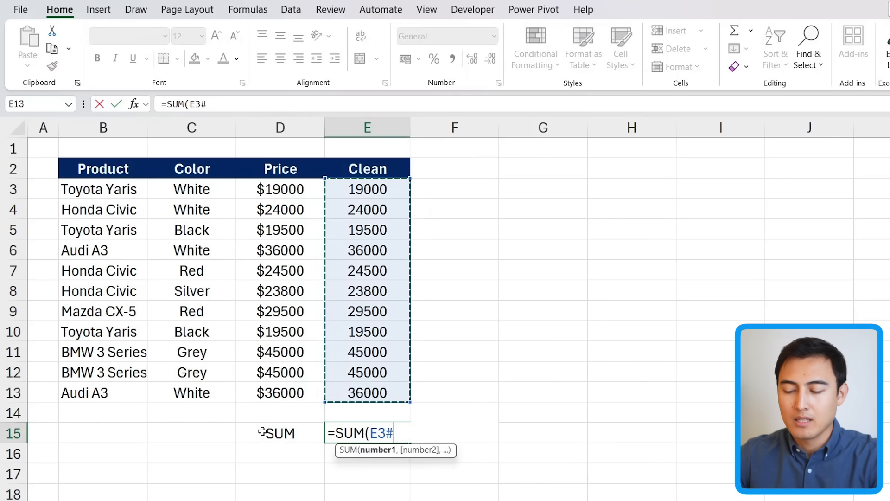
pyautogui.press('Return')
pyautogui.press('Up')
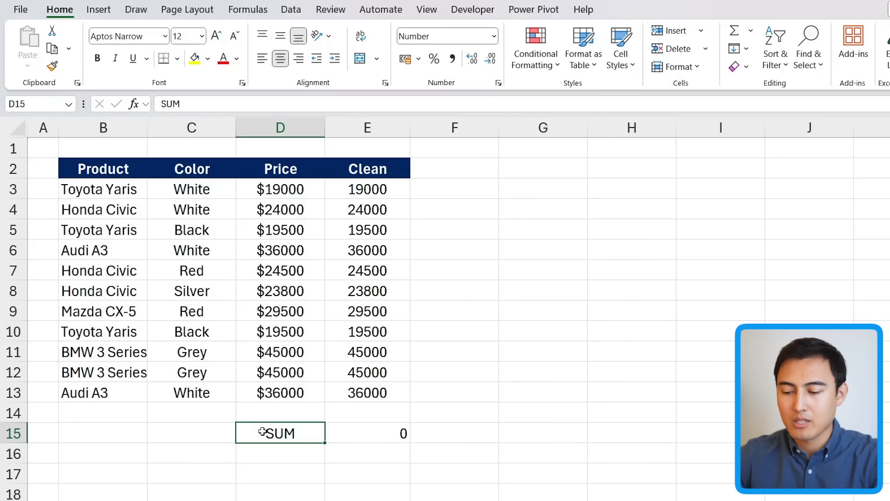
# Label cell D16, below the SUM label, as MAX
pyautogui.press('Right')
pyautogui.press('Down')
pyautogui.press('Left')
pyautogui.write('MAX')
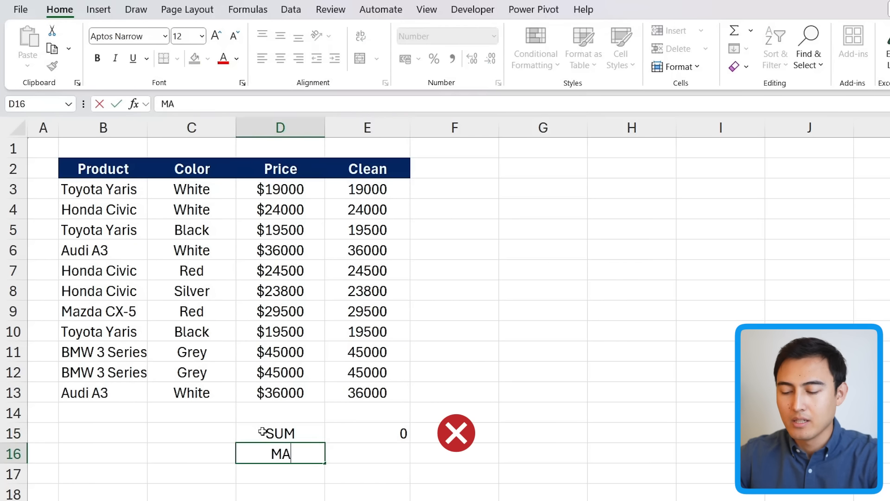
pyautogui.press('Tab')
# Enter a MAX formula in E16 that covers the Clean column's prices
pyautogui.write('=sum')
pyautogui.press('Tab')
pyautogui.press('BackSpace')
pyautogui.press('BackSpace')
pyautogui.press('BackSpace')
pyautogui.press('BackSpace')
pyautogui.write('max')
pyautogui.press('Tab')
pyautogui.press('Up')
pyautogui.press('Up')
pyautogui.press('Up')
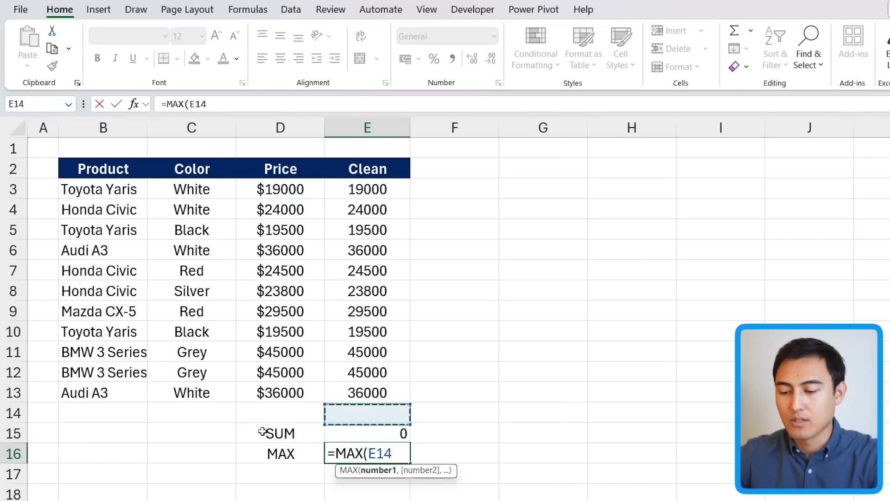
pyautogui.hotkey('ctrl', 'shift', 'Up')
pyautogui.press('Return')
pyautogui.press('Up')
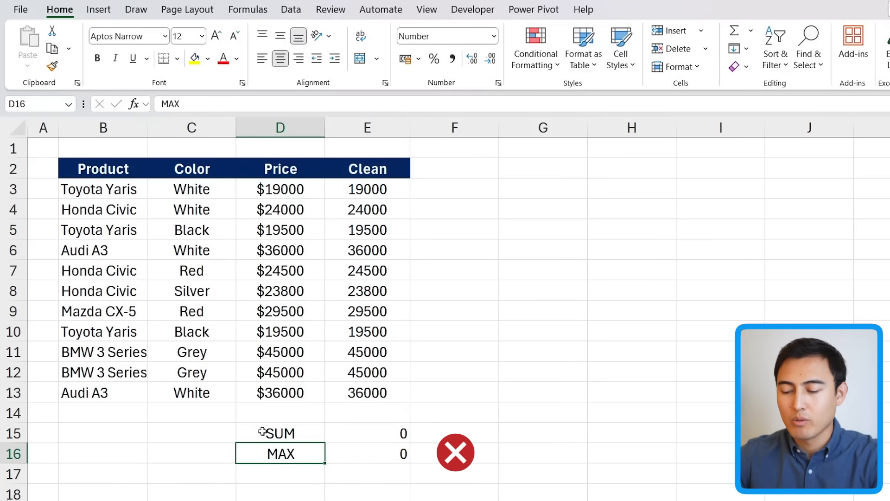
# Inspect the extracted values in the Clean column and the SUM formula in E15
pyautogui.press('Right')
pyautogui.moveTo(389, 189); pyautogui.dragTo(382, 372)
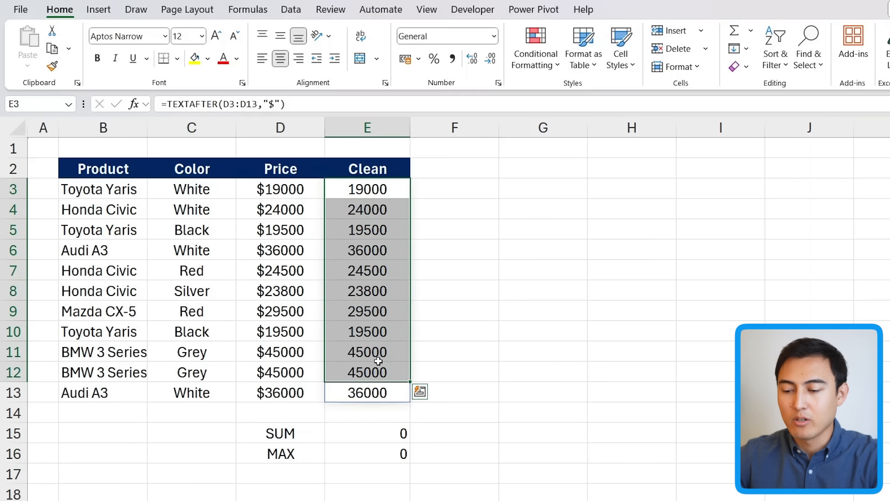
pyautogui.click(386, 223)
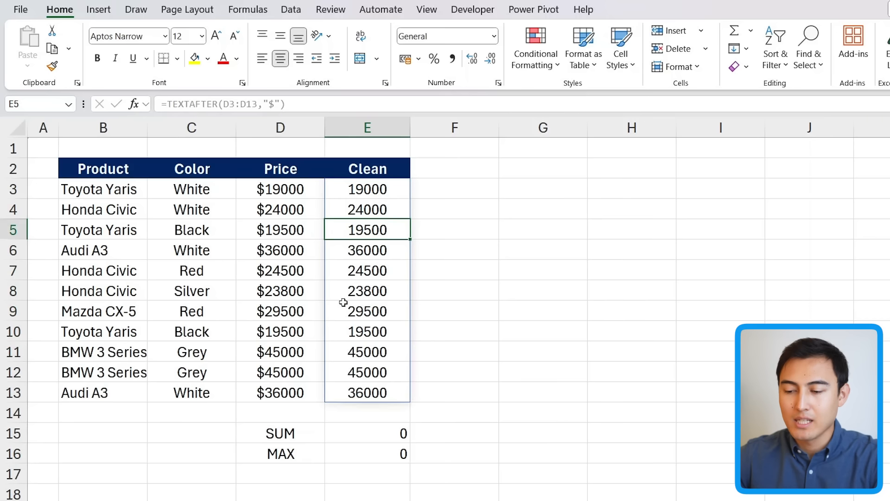
pyautogui.click(389, 438)
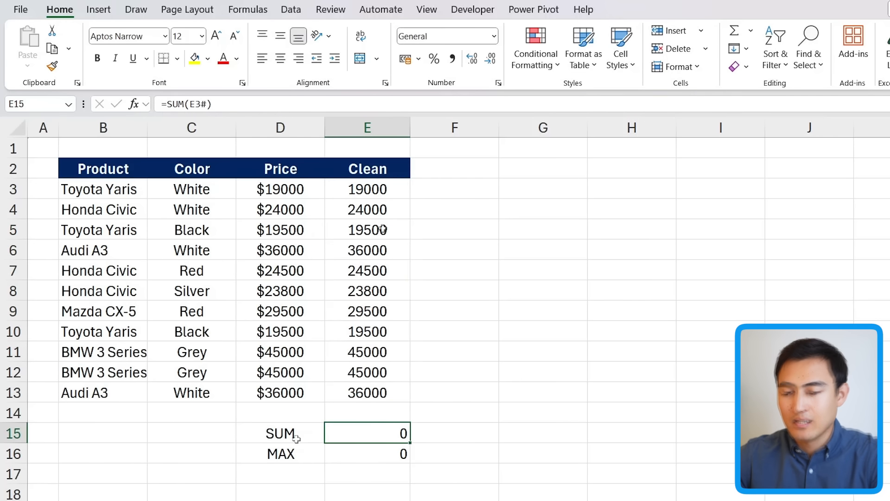
# Replace the formula in E15 with =SUM(--E3#) so the Clean column's text prices are summed as numbers
pyautogui.write('=SUM(--')
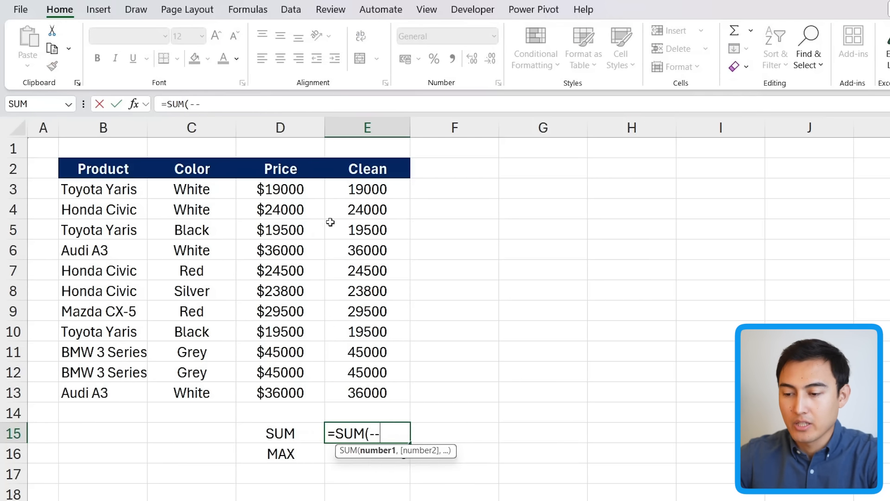
pyautogui.moveTo(376, 191); pyautogui.dragTo(375, 391)
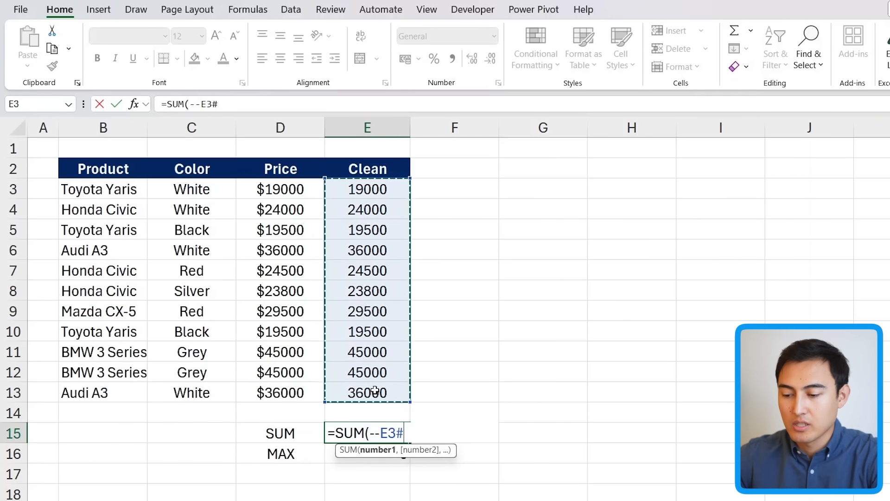
pyautogui.write(')')
pyautogui.press('Return')
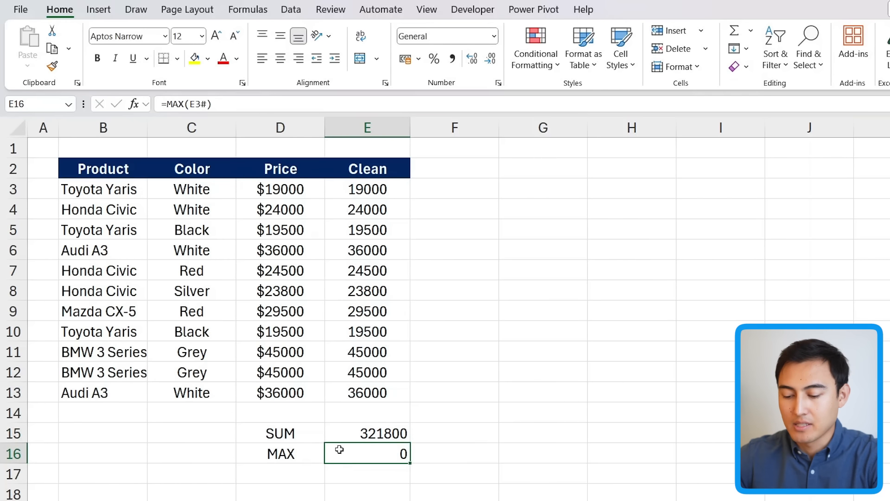
# Replace the formula in E16 with a MAX of the Clean column that has a double negative before the range
pyautogui.write('=max')
pyautogui.press('Tab')
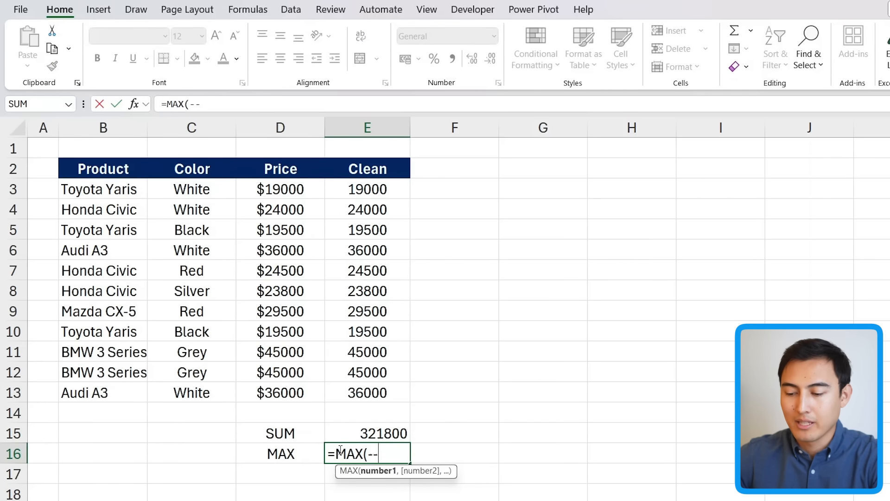
pyautogui.write('--')
pyautogui.moveTo(366, 187); pyautogui.dragTo(376, 386)
pyautogui.write(')')
pyautogui.press('Return')
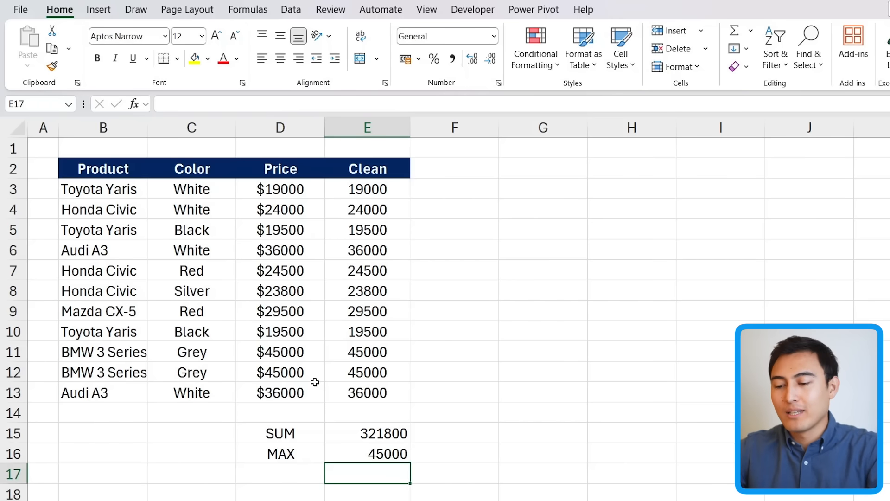
# Examine the SUM formula in E15 and its double negative before the Clean column reference
pyautogui.click(367, 431)
pyautogui.press('F2')
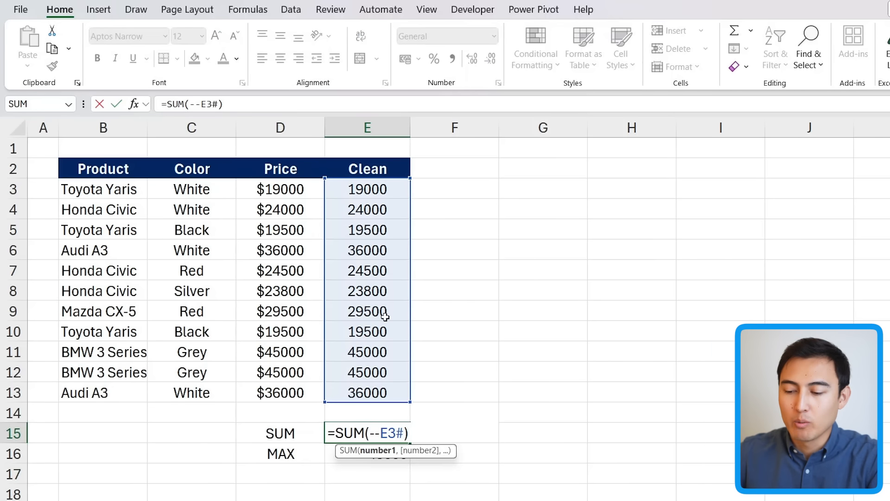
pyautogui.hotkey('shift', 'Right')
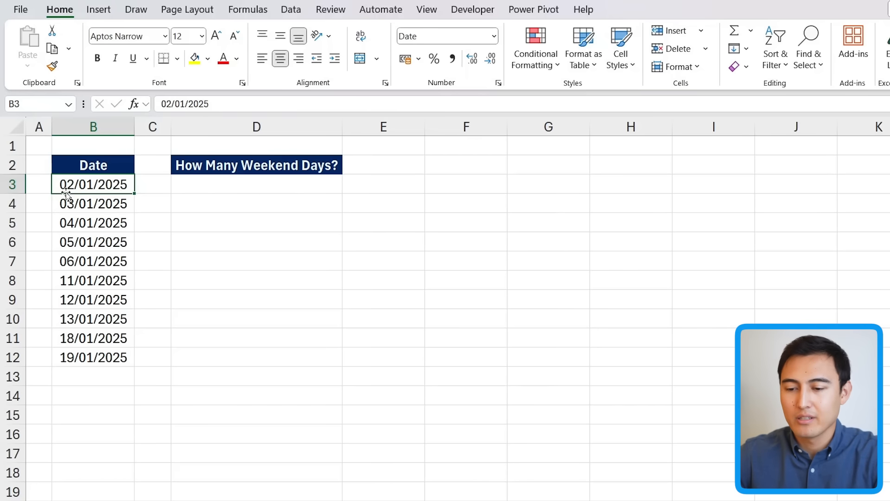
# Enter =WEEKDAY(B3:B12,2) in D3 under How Many Weekend Days?, numbering Monday as 1 through Sunday as 7
pyautogui.hotkey('ctrl', 'shift', 'Down')
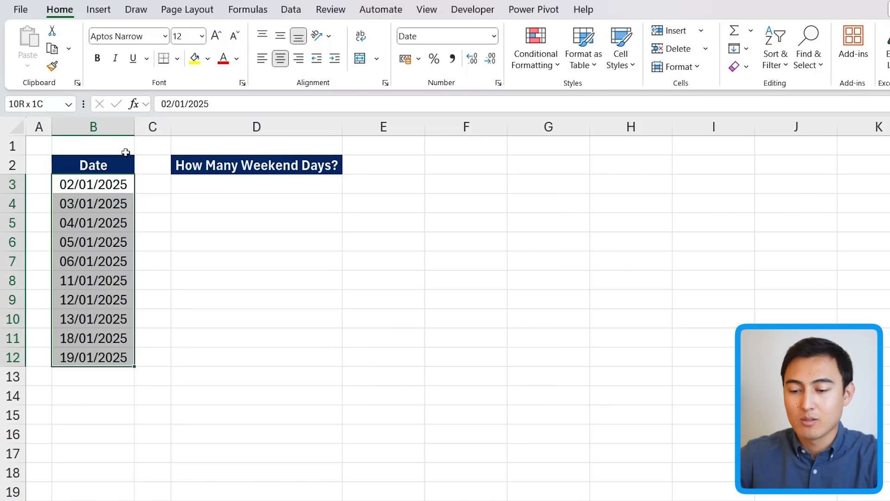
pyautogui.click(210, 177)
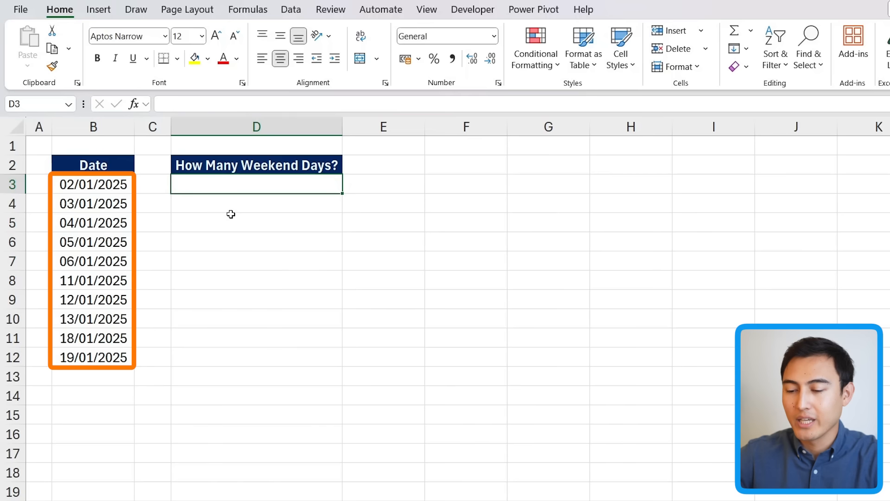
pyautogui.write('=w')
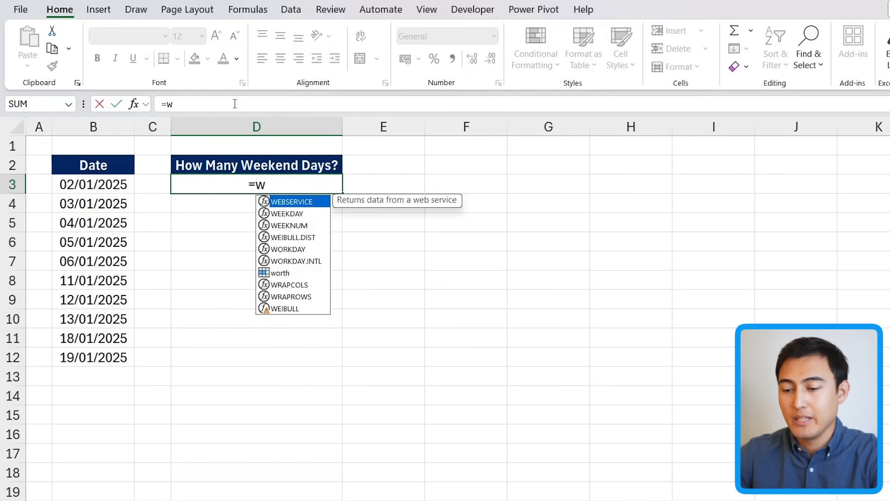
pyautogui.write('eekd')
pyautogui.press('Tab')
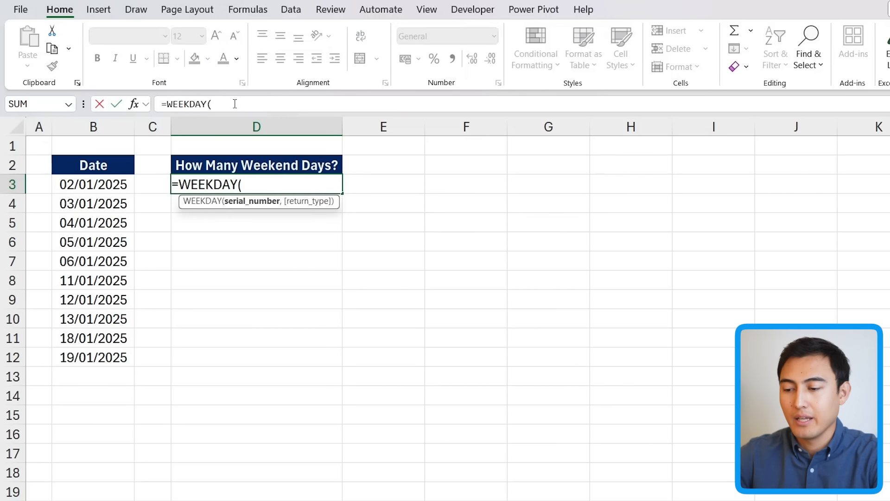
pyautogui.press('Left')
pyautogui.press('Left')
pyautogui.hotkey('ctrl', 'shift', 'Down')
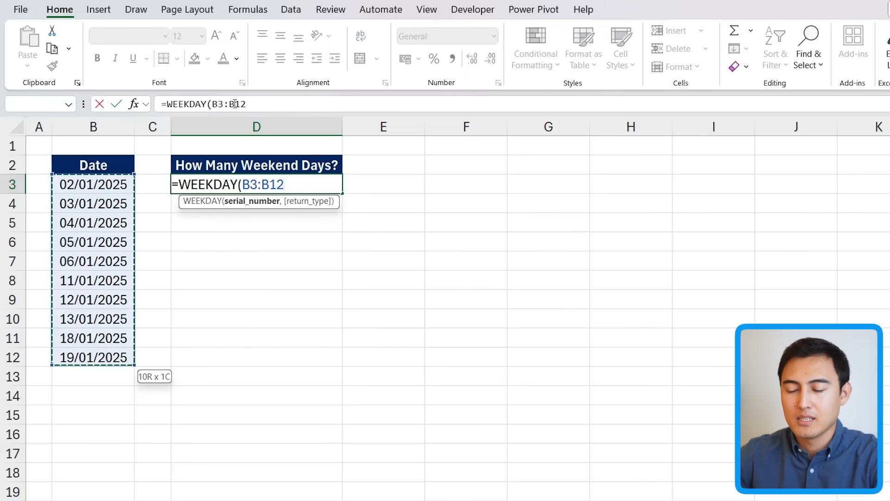
pyautogui.write(',')
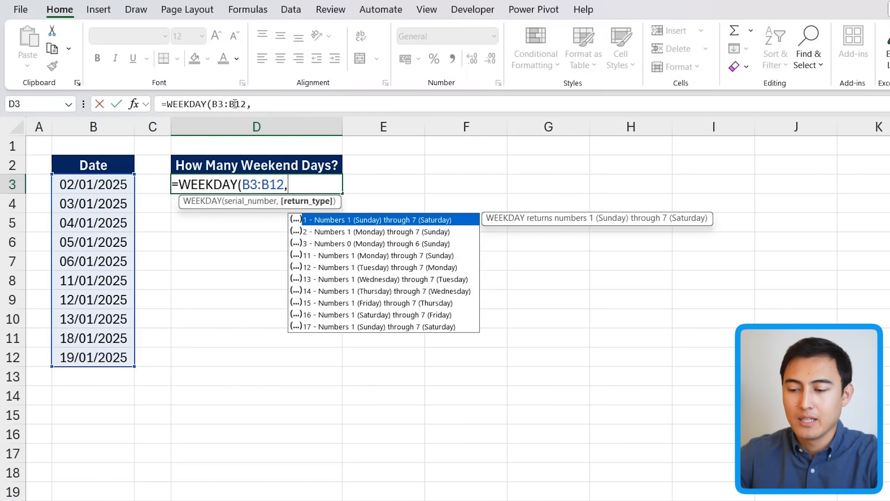
pyautogui.press('Down')
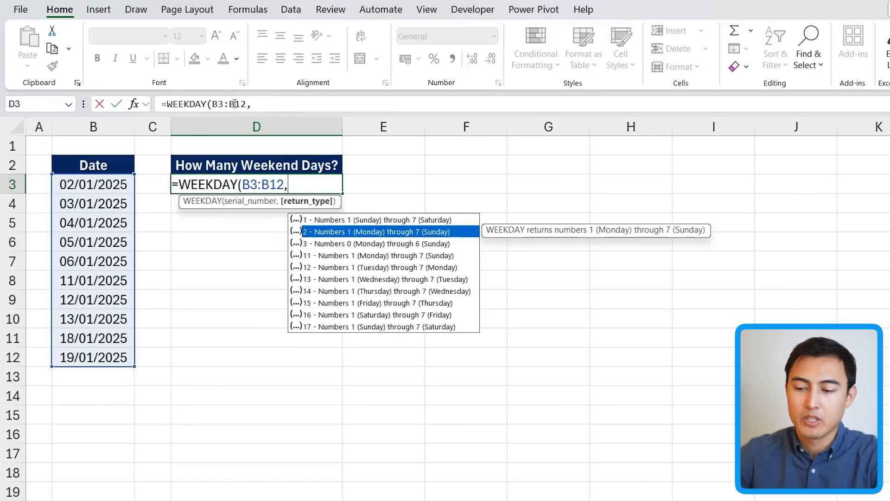
pyautogui.press('Tab')
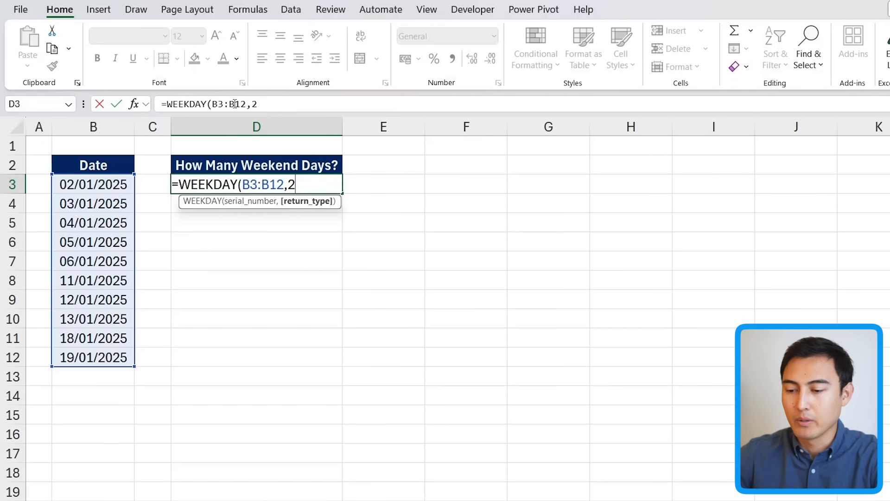
pyautogui.write(')')
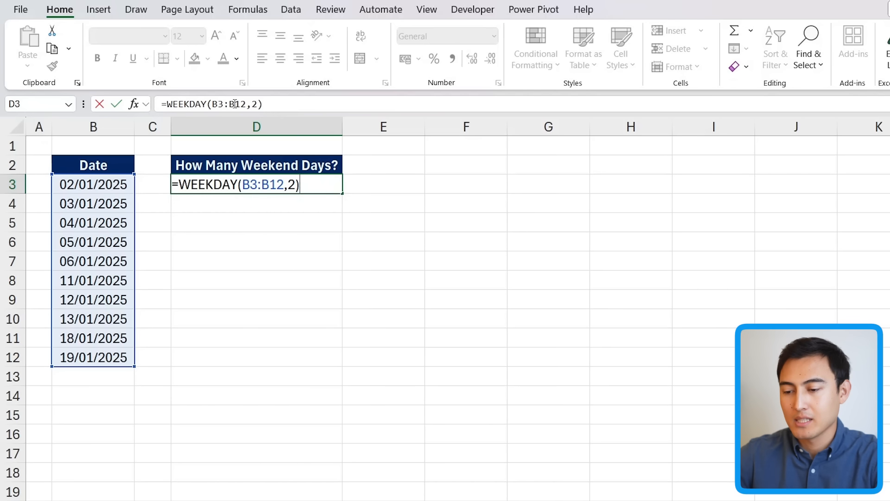
pyautogui.hotkey('ctrl', 'Return')
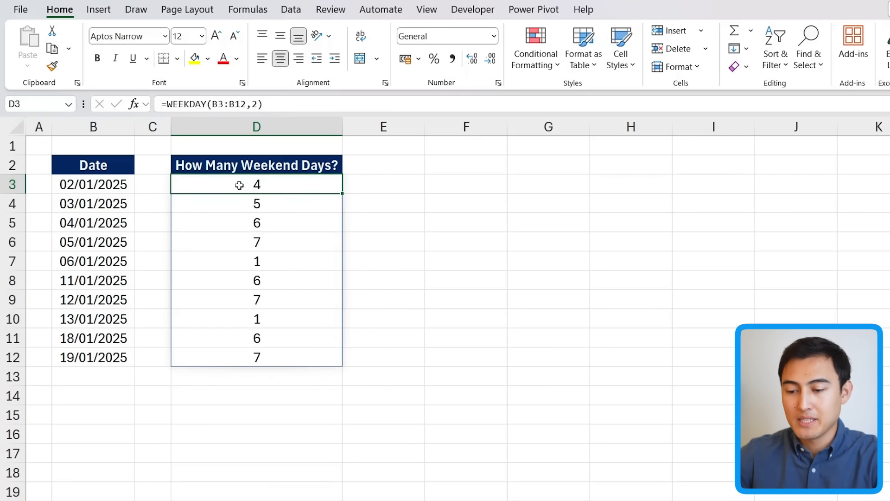
# Extend the WEEKDAY formula in D3 with >5 to test each date for a weekend day
pyautogui.moveTo(204, 218); pyautogui.dragTo(214, 250)
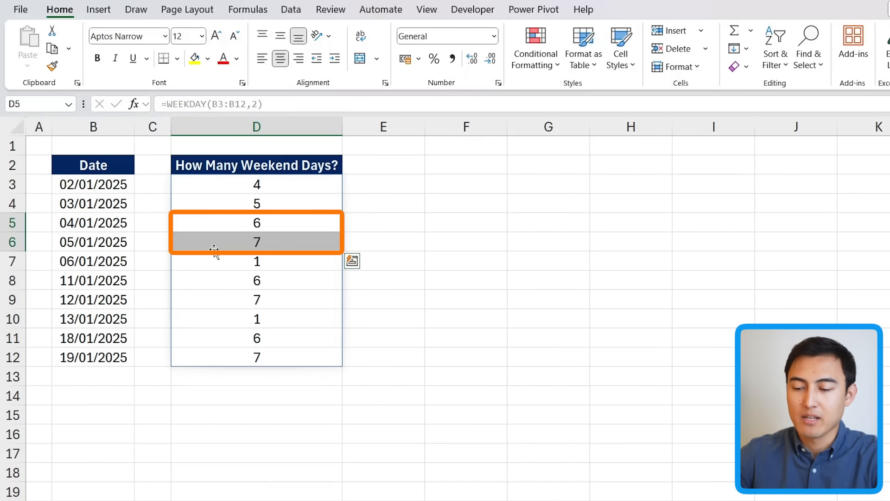
pyautogui.press('Up')
pyautogui.press('Up')
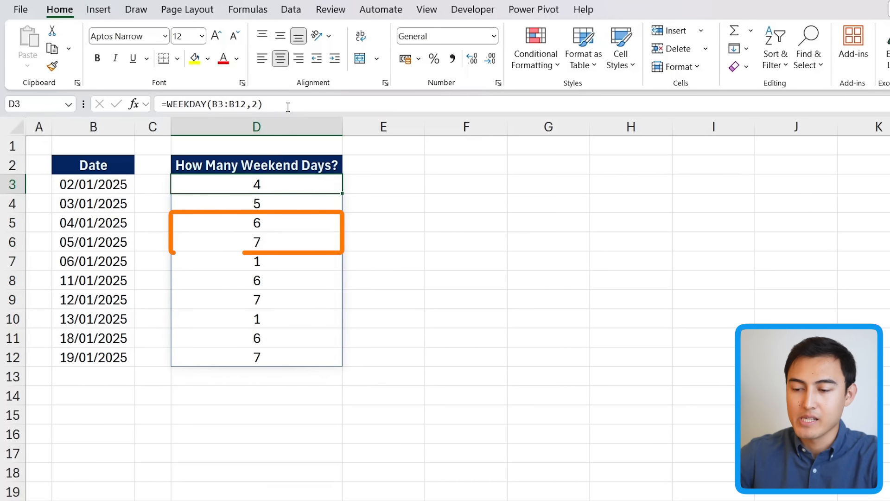
pyautogui.click(288, 106)
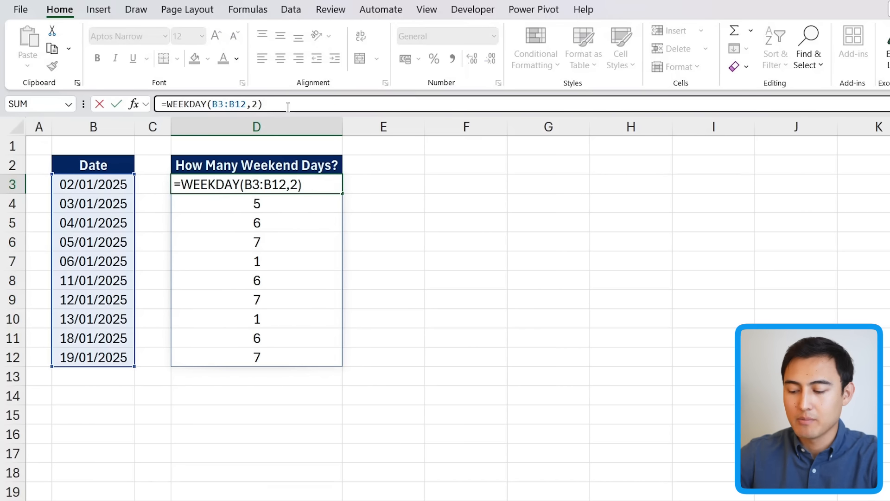
pyautogui.write('>5')
pyautogui.press('Return')
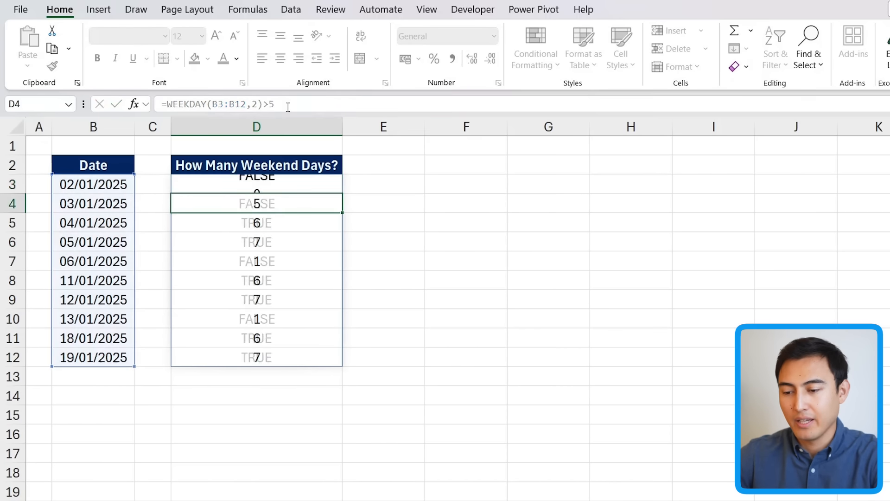
# Wrap the weekend test in D3 with a double negative, making it =--(WEEKDAY(B3:B12,2)>5)
pyautogui.press('Up')
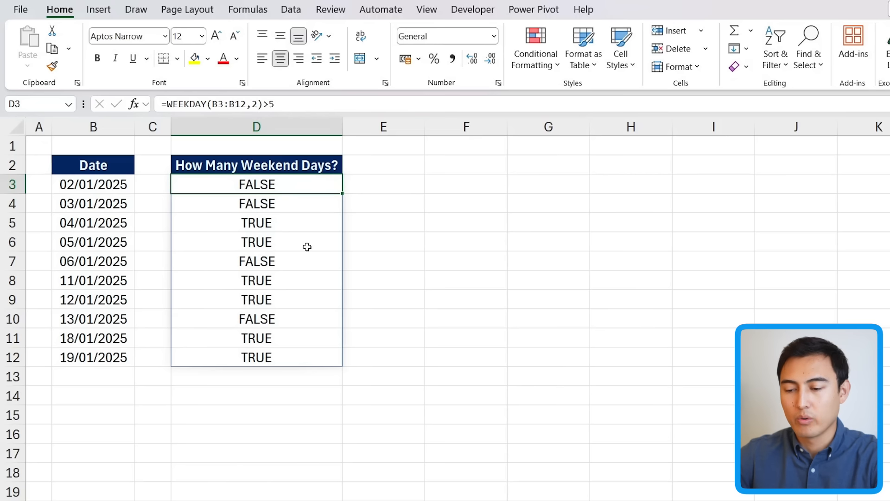
pyautogui.click(168, 104)
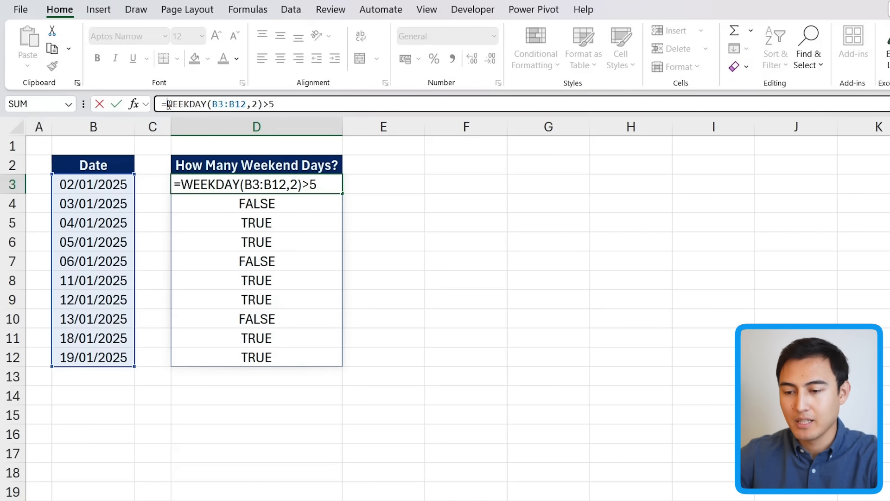
pyautogui.write('--(')
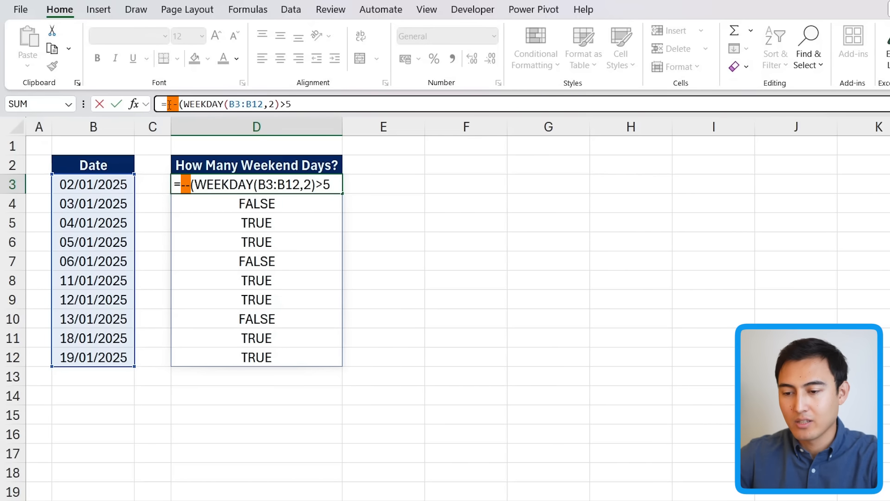
pyautogui.click(300, 103)
pyautogui.write(')')
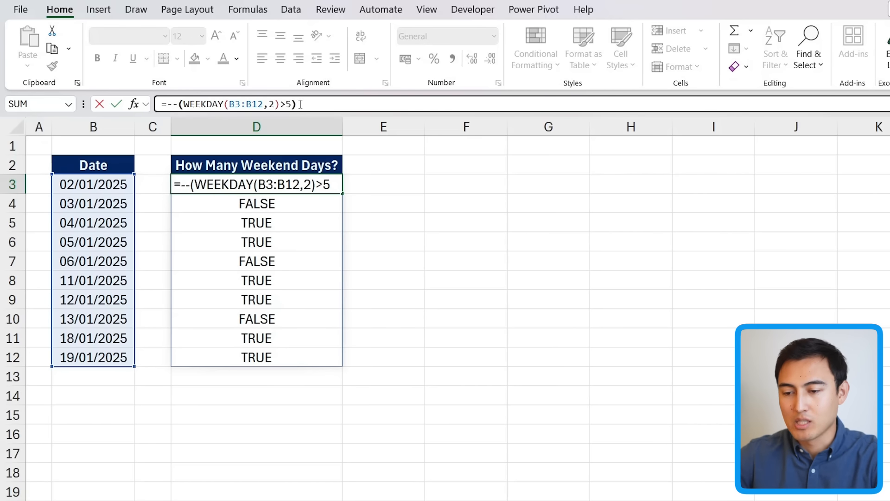
pyautogui.press('Return')
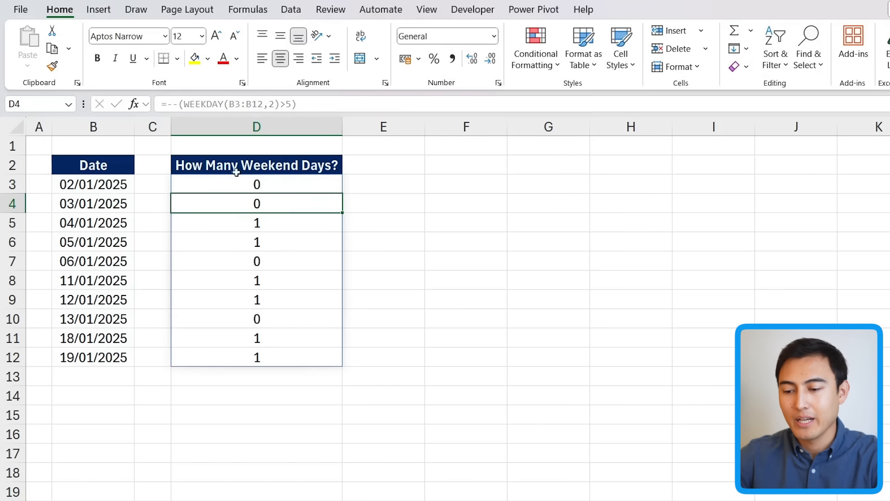
# Enclose the double-negative weekend test in D3 in SUMPRODUCT to count the weekend days
pyautogui.press('Up')
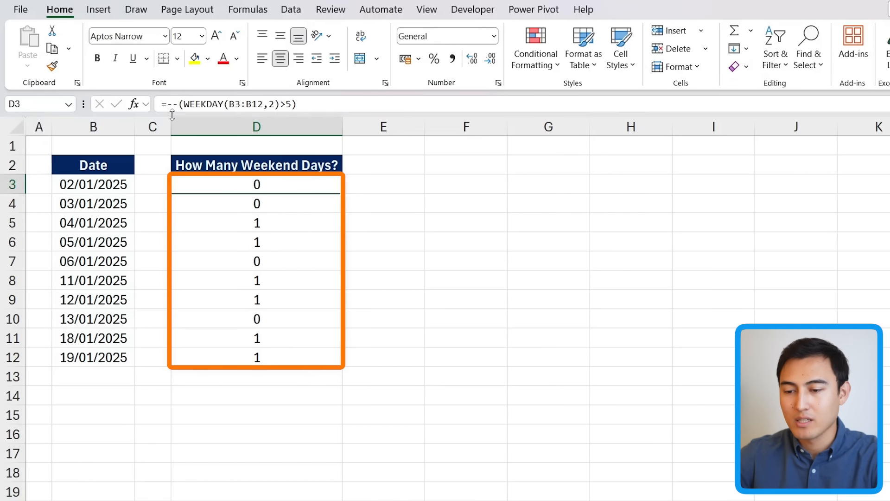
pyautogui.click(169, 104)
pyautogui.write('sumpr')
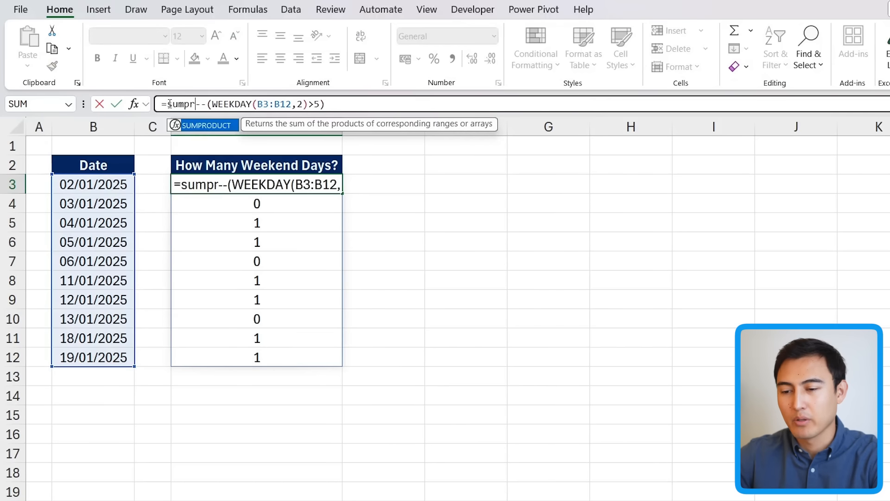
pyautogui.press('Tab')
pyautogui.click(368, 104)
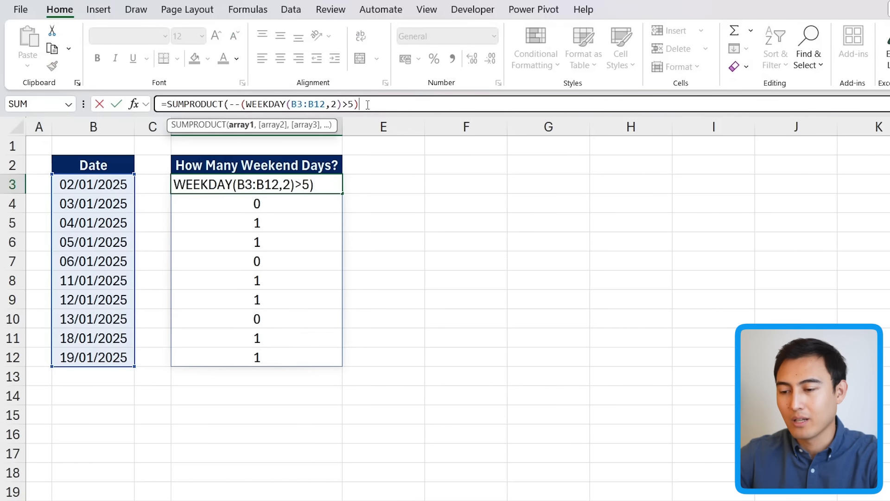
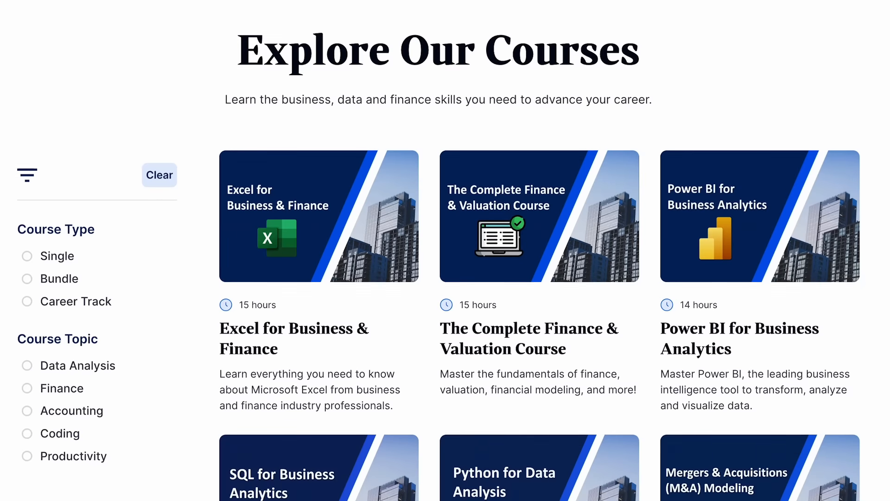
# Switch to the course website and browse the Explore Our Courses catalogue, including the Bundle course type
pyautogui.scroll(-1, 445, 250)
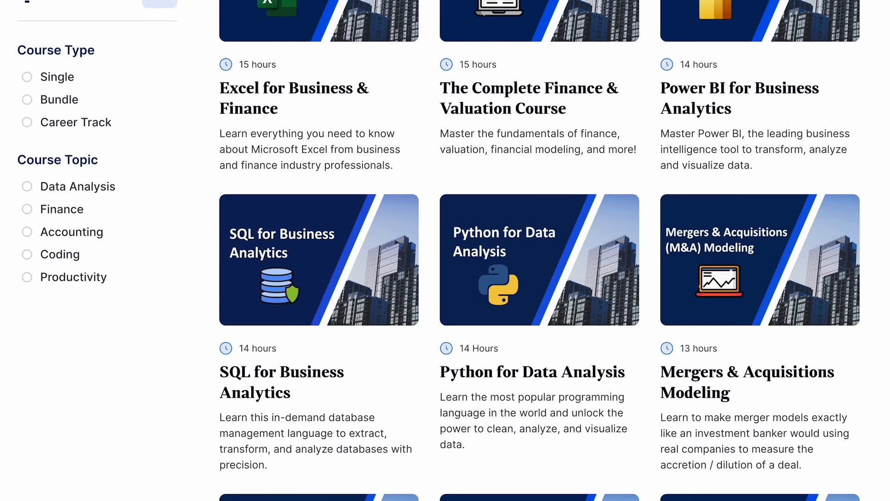
pyautogui.scroll(-5, 445, 251)
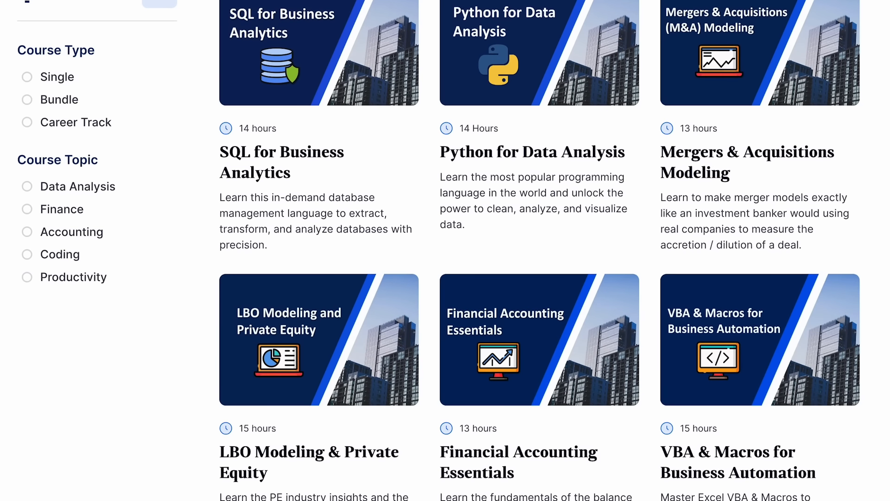
pyautogui.scroll(-3, 66, 100)
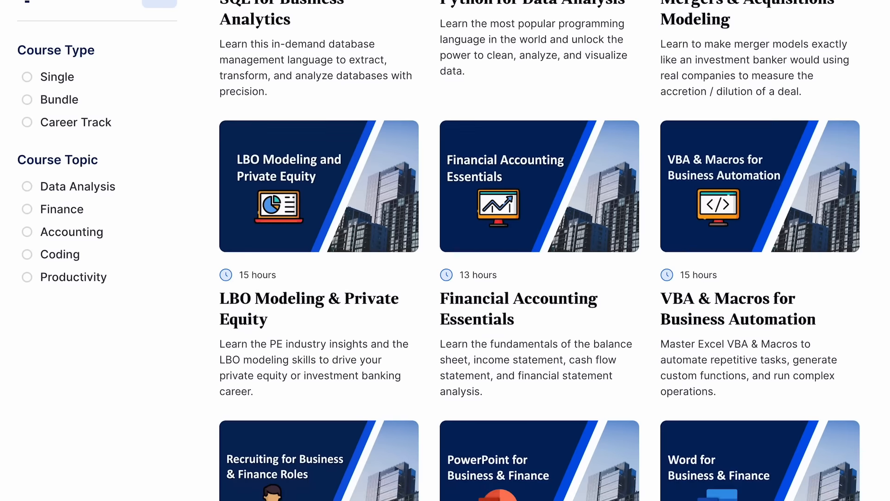
pyautogui.click(66, 100)
pyautogui.click(64, 170)
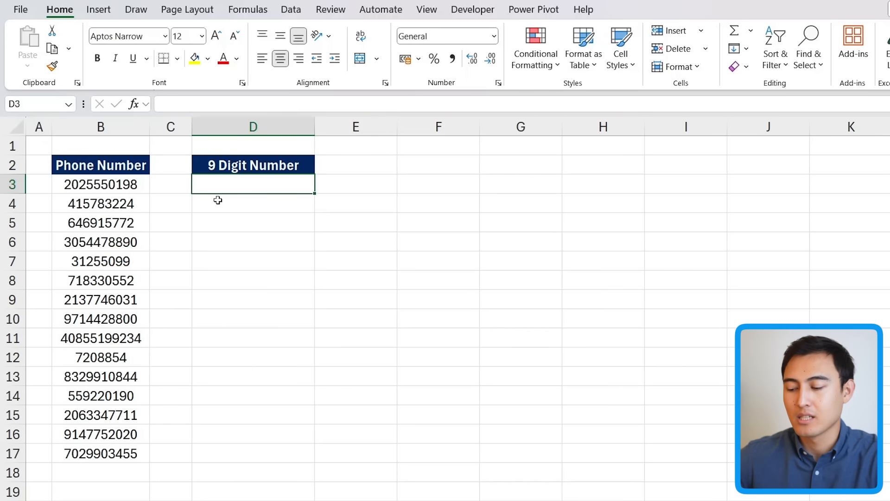
# Enter =LEN(B3:B17) in D3 to return the character length of every phone number
pyautogui.write('=len')
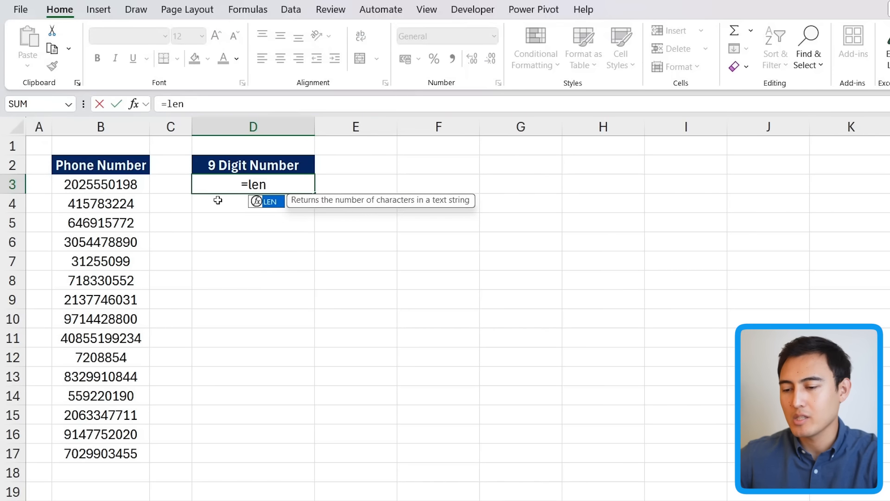
pyautogui.press('Tab')
pyautogui.moveTo(105, 183); pyautogui.dragTo(119, 449)
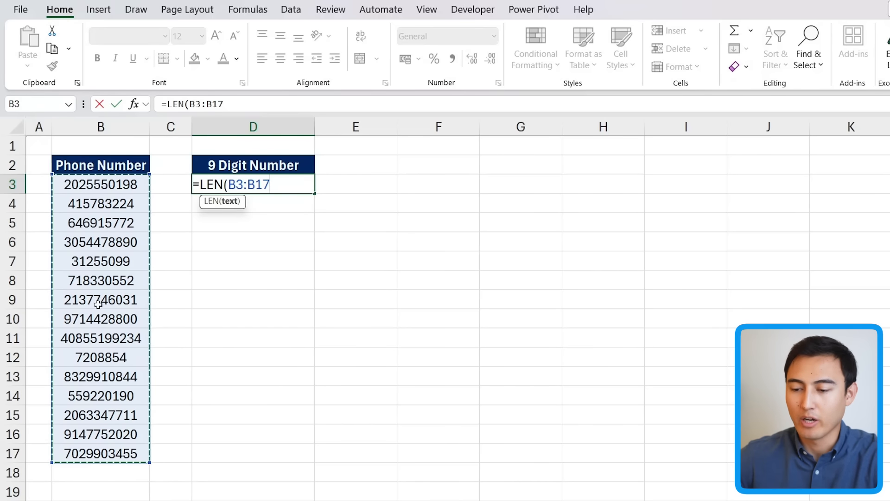
pyautogui.press('Return')
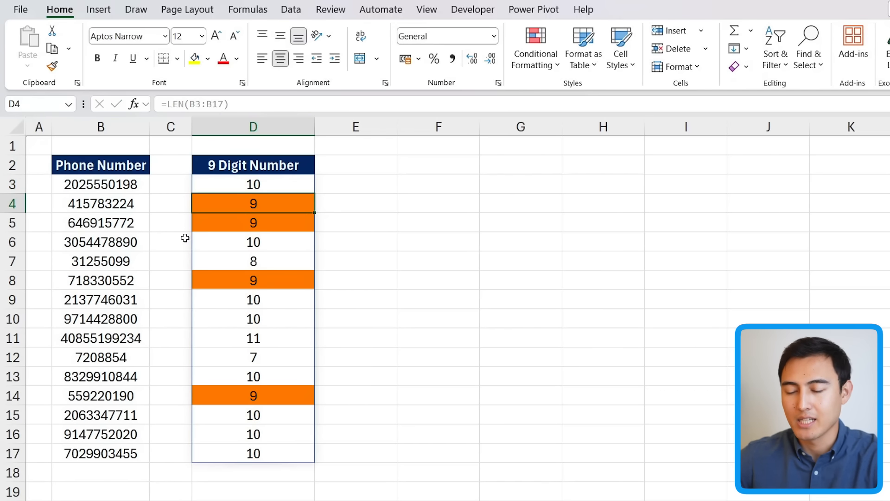
# Turn the length formula in D3 into a double-negative test for nine digits, =--(LEN(B3:B17)=9)
pyautogui.click(202, 177)
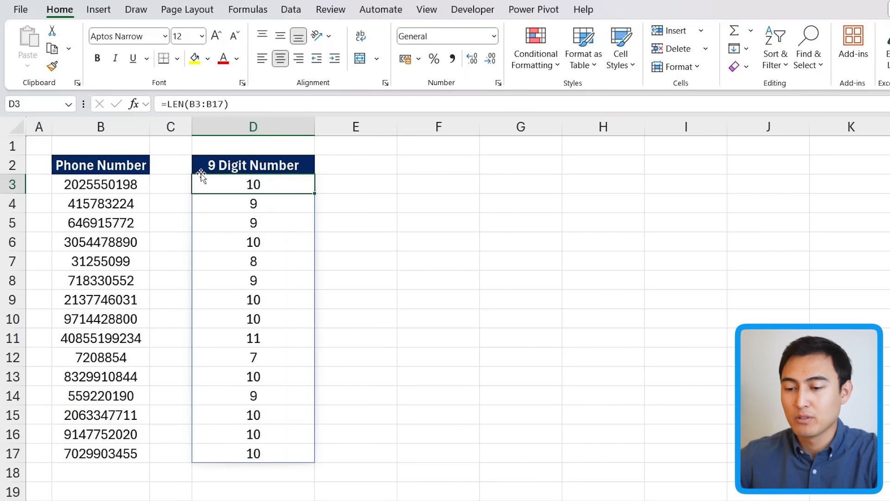
pyautogui.click(167, 105)
pyautogui.write('--')
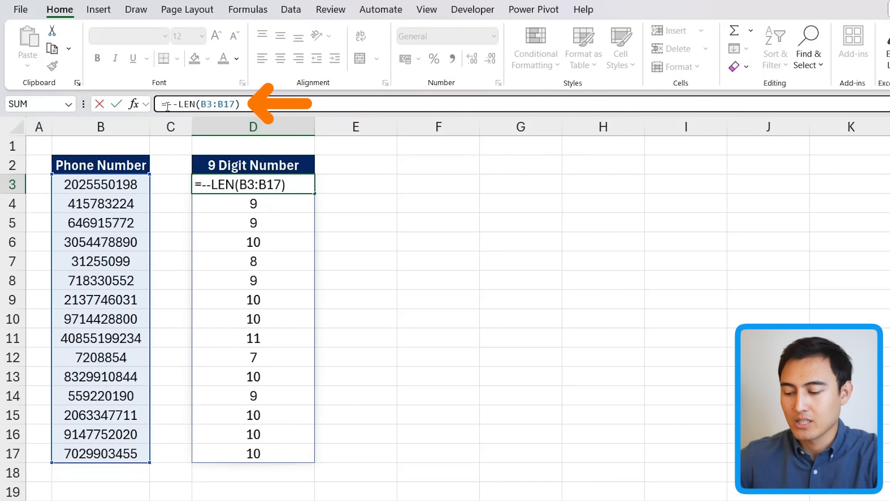
pyautogui.write('(')
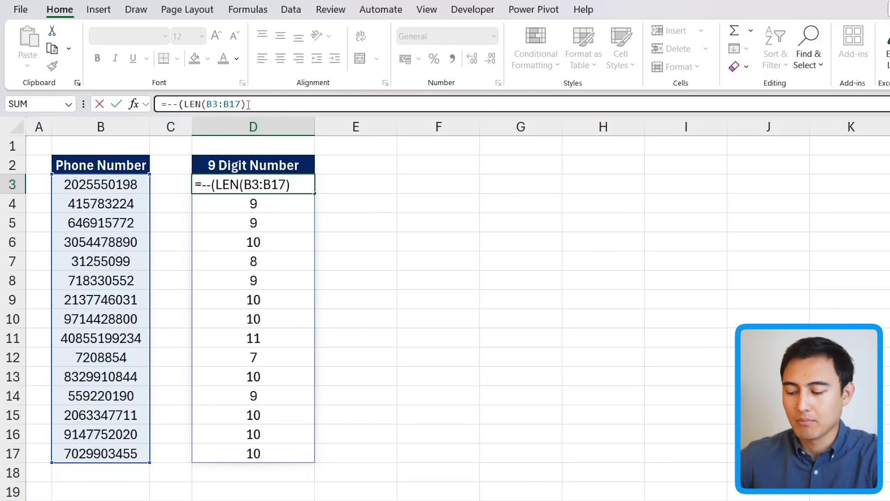
pyautogui.write('=9')
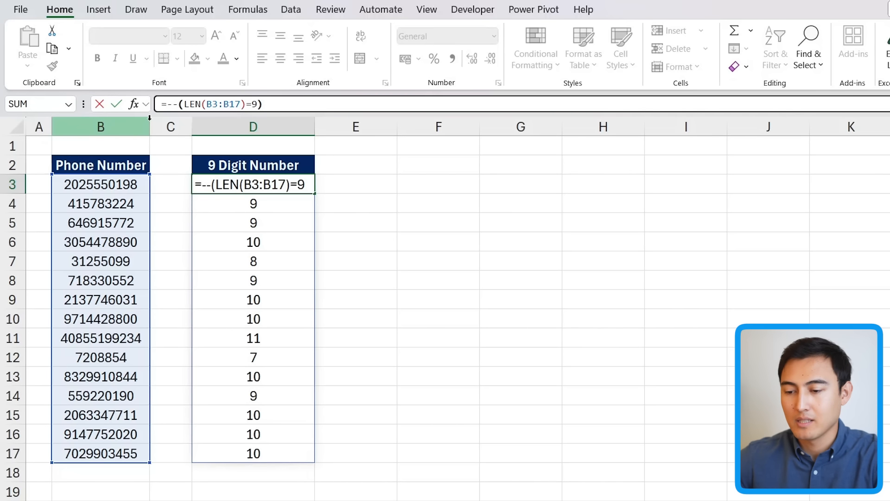
pyautogui.press('Return')
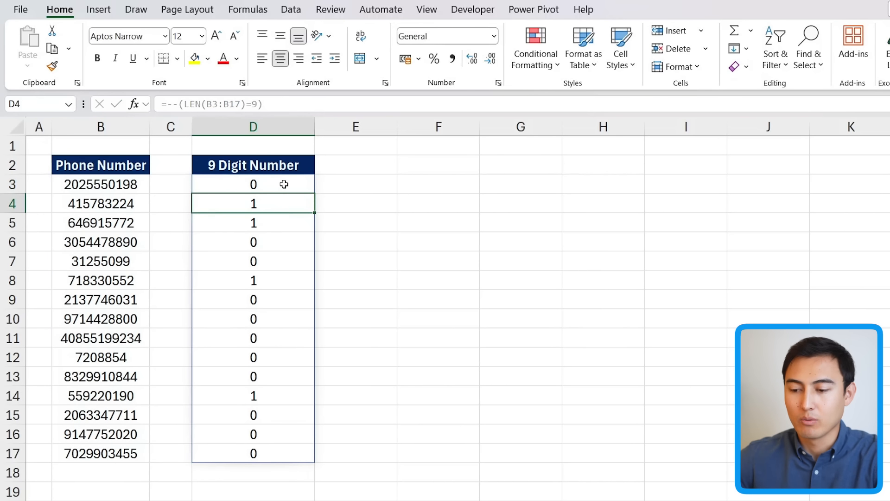
# Enclose the double-negative length test in D3 in SUMPRODUCT to count the 9-digit phone numbers
pyautogui.click(237, 178)
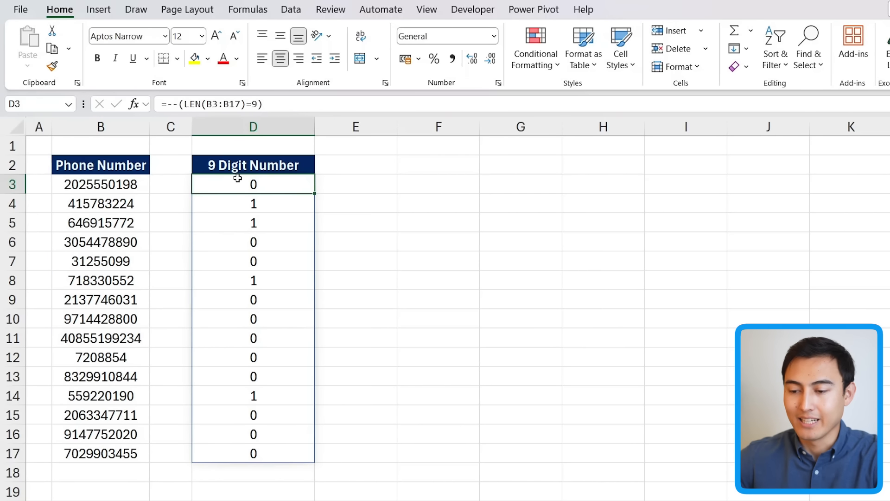
pyautogui.click(167, 103)
pyautogui.write('sum')
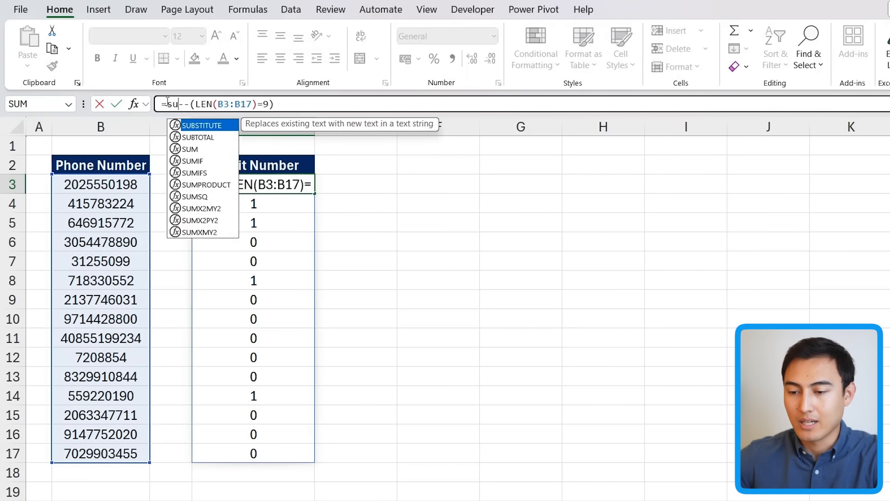
pyautogui.write('p')
pyautogui.press('Tab')
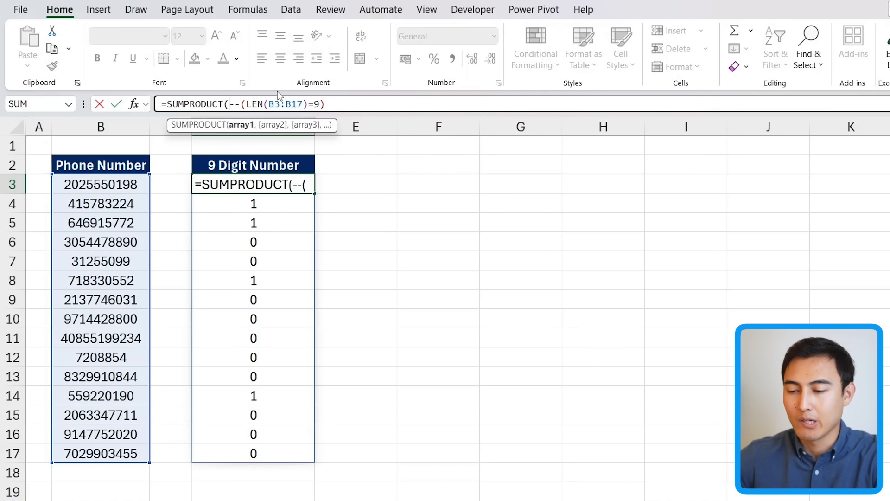
pyautogui.click(342, 108)
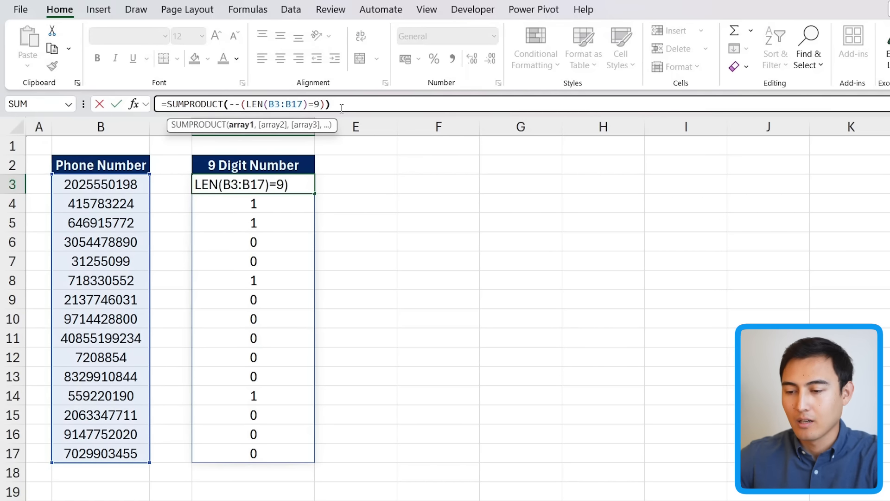
pyautogui.press('Return')
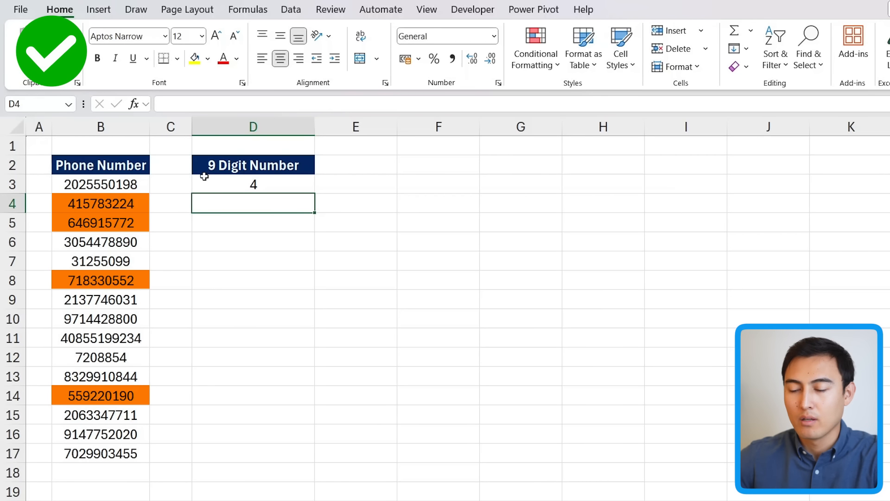
# Change the comparison in the D3 formula from equal to not equal, making it =SUMPRODUCT(--(LEN(B3:B17)<>9))
pyautogui.press('Up')
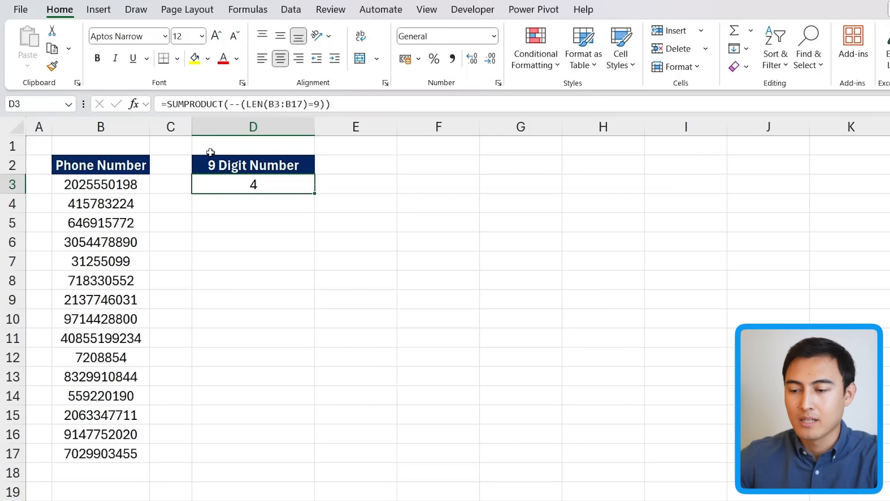
pyautogui.click(319, 104)
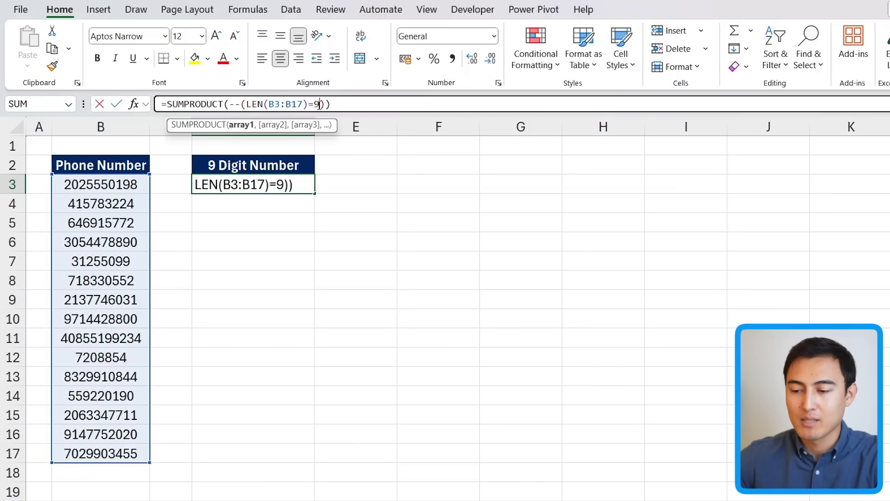
pyautogui.press('BackSpace')
pyautogui.write('<>')
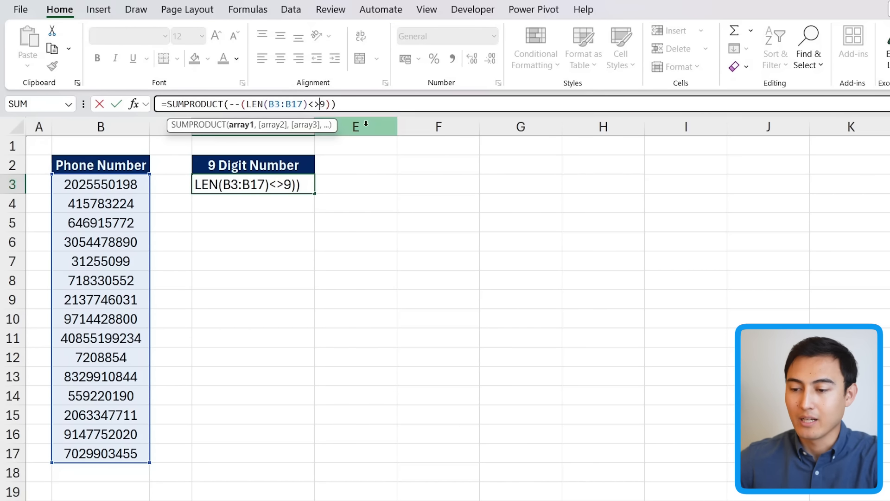
pyautogui.press('Return')
# Edit the D3 formula again, deleting one character of the <> comparison with 9
pyautogui.press('Up')
pyautogui.click(316, 101)
pyautogui.press('Delete')
pyautogui.press('Return')
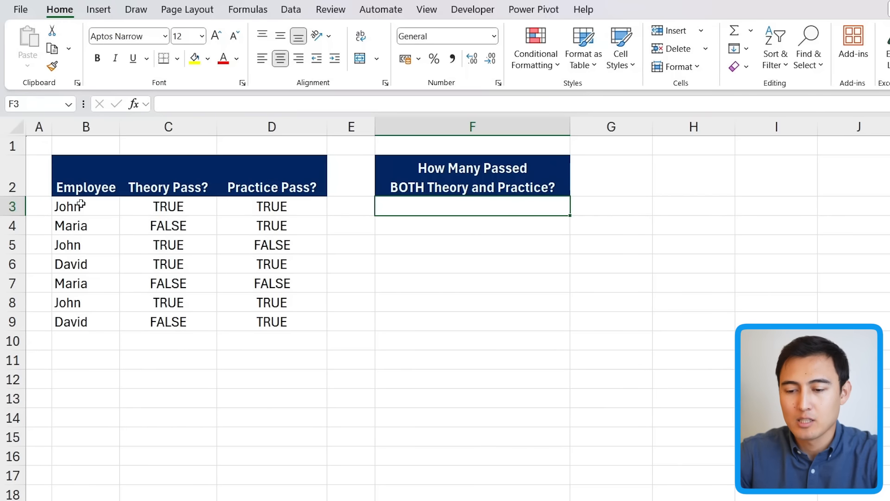
# Examine the Employee, Theory Pass? and Practice Pass? columns and the heading asking how many passed both
pyautogui.moveTo(93, 204); pyautogui.dragTo(103, 320)
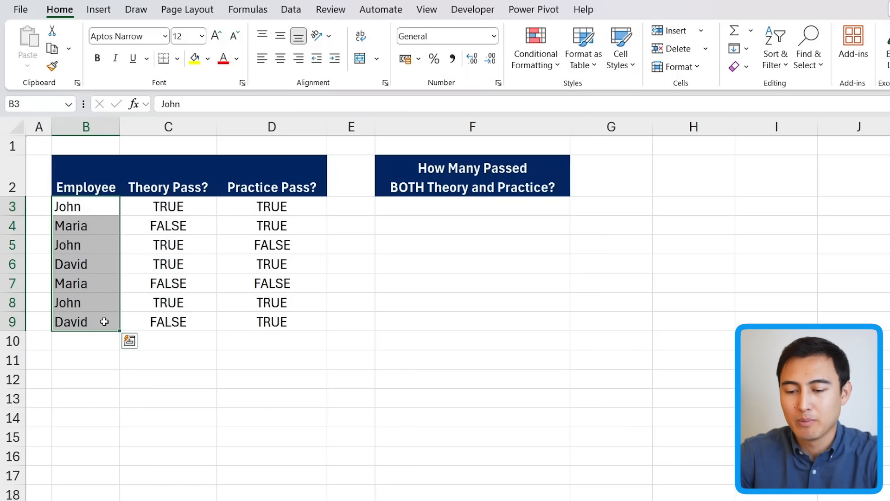
pyautogui.moveTo(155, 205); pyautogui.dragTo(159, 282)
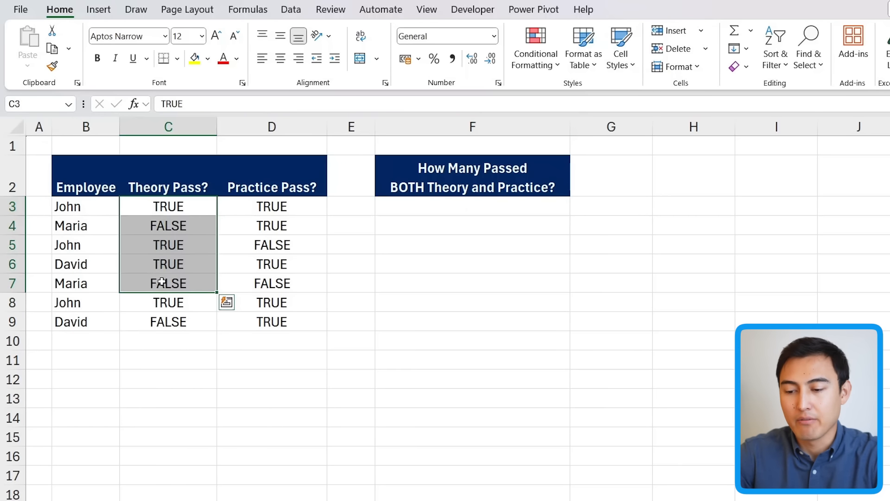
pyautogui.click(251, 210)
pyautogui.moveTo(251, 211); pyautogui.dragTo(255, 274)
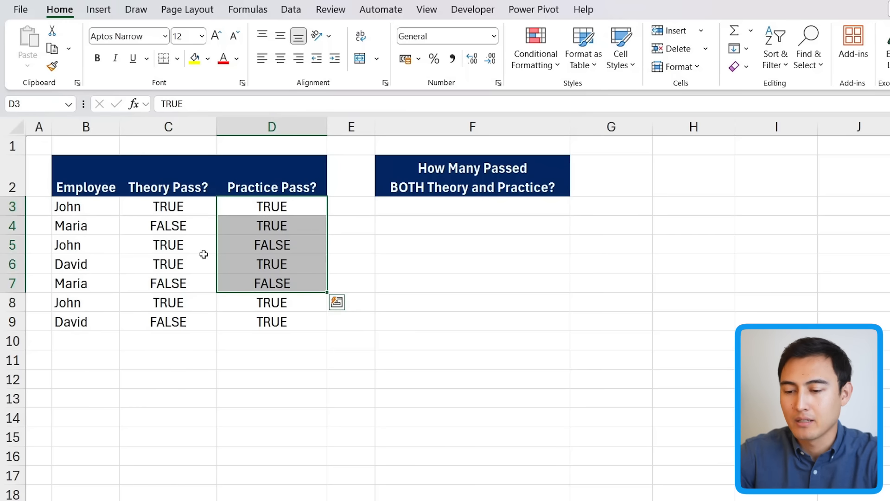
pyautogui.click(440, 168)
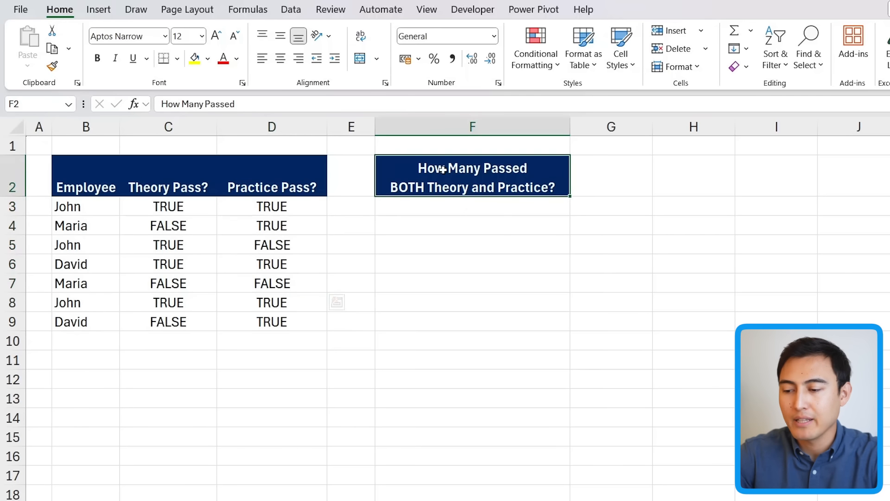
pyautogui.click(431, 210)
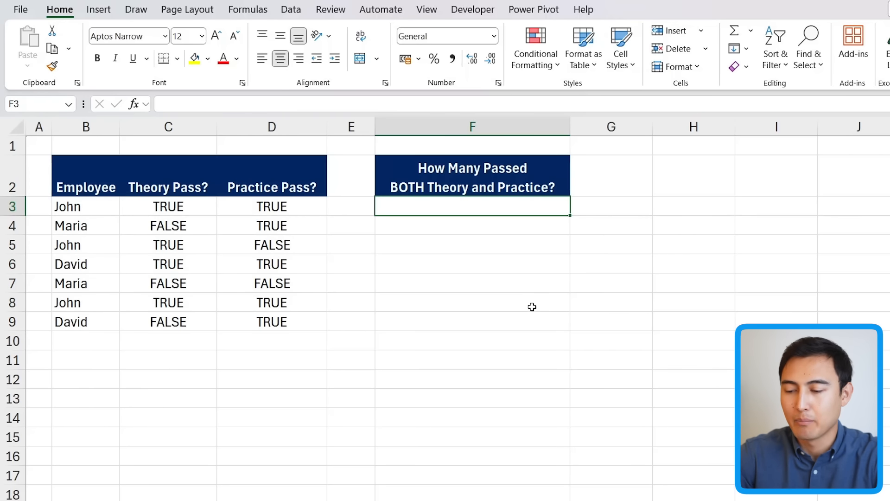
pyautogui.moveTo(182, 209); pyautogui.dragTo(239, 215)
pyautogui.click(169, 205)
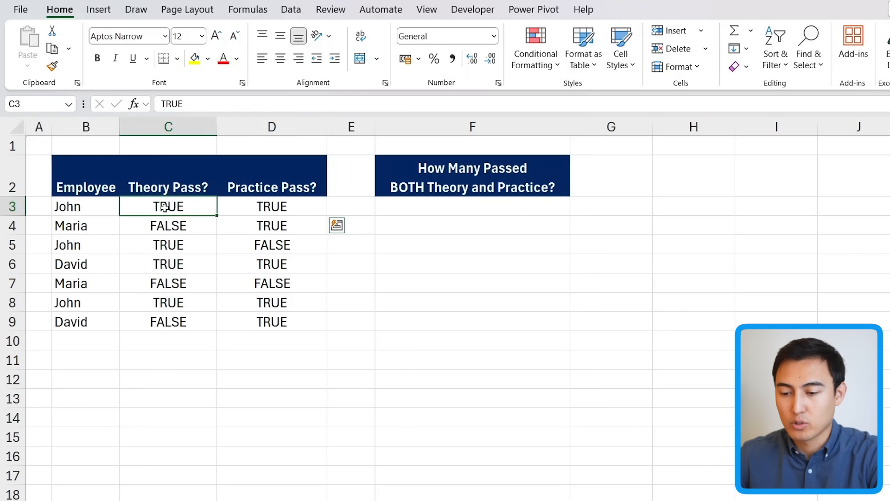
pyautogui.click(297, 211)
# Enter =C3:C9=TRUE in F3 to test which employees passed theory
pyautogui.click(424, 204)
pyautogui.write('=')
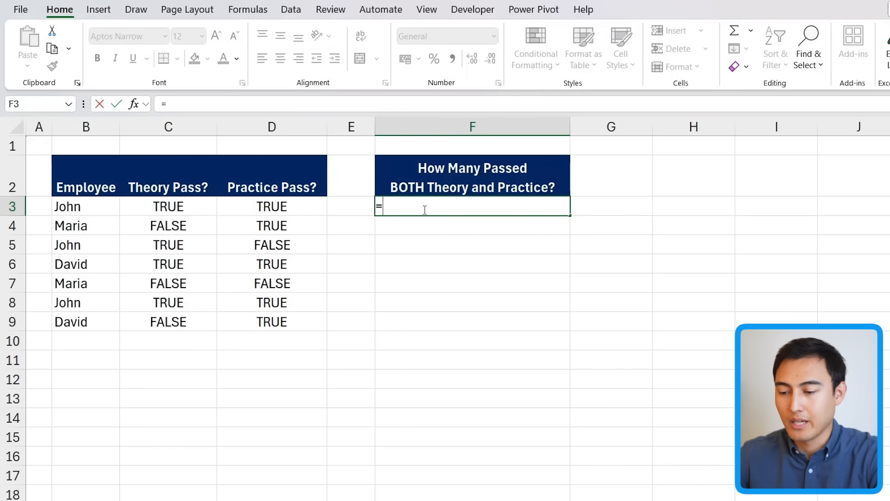
pyautogui.moveTo(186, 204); pyautogui.dragTo(181, 321)
pyautogui.write('=TRUE')
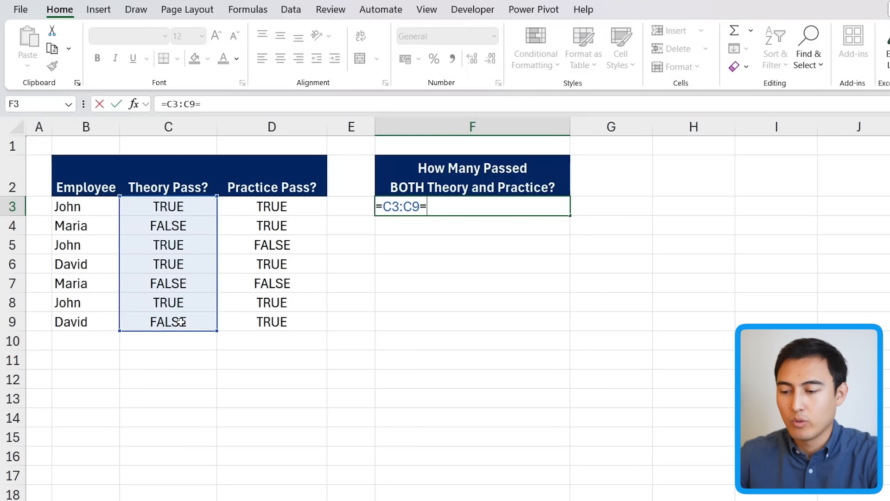
pyautogui.press('Return')
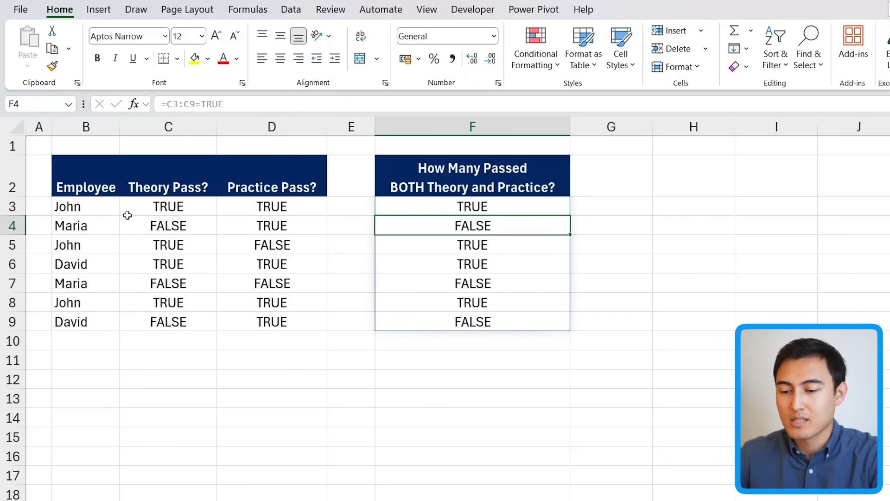
# Try to add the practice condition to the F3 formula after a comma, as =C3:C9=TRUE,D3:D9=TRUE
pyautogui.press('Up')
pyautogui.click(242, 100)
pyautogui.write(',')
pyautogui.moveTo(309, 214); pyautogui.dragTo(309, 324)
pyautogui.write('=TRUE')
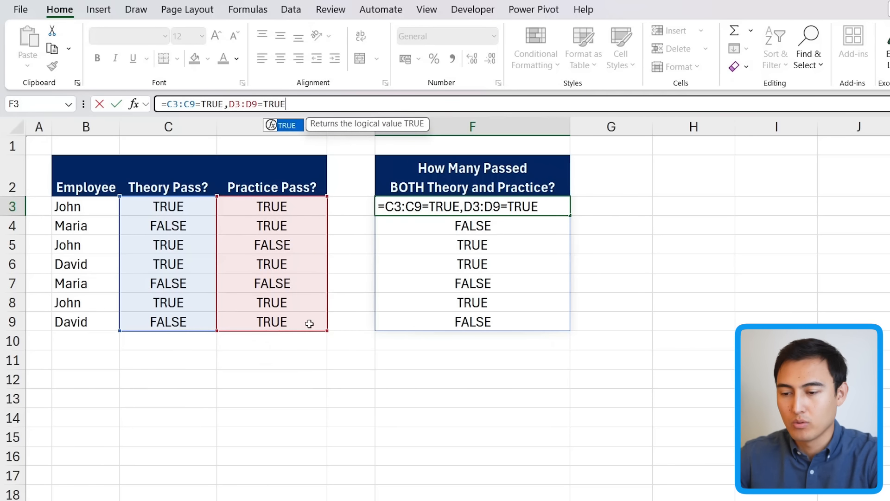
pyautogui.press('Return')
pyautogui.press('Return')
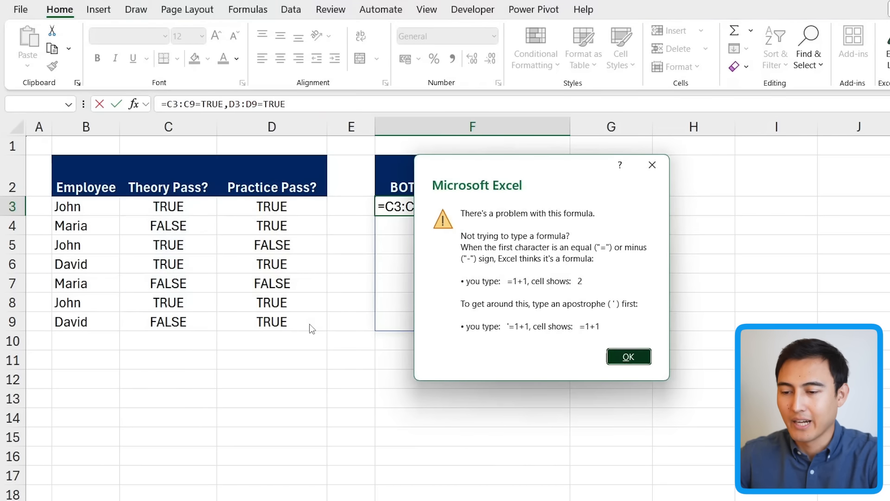
pyautogui.press('Return')
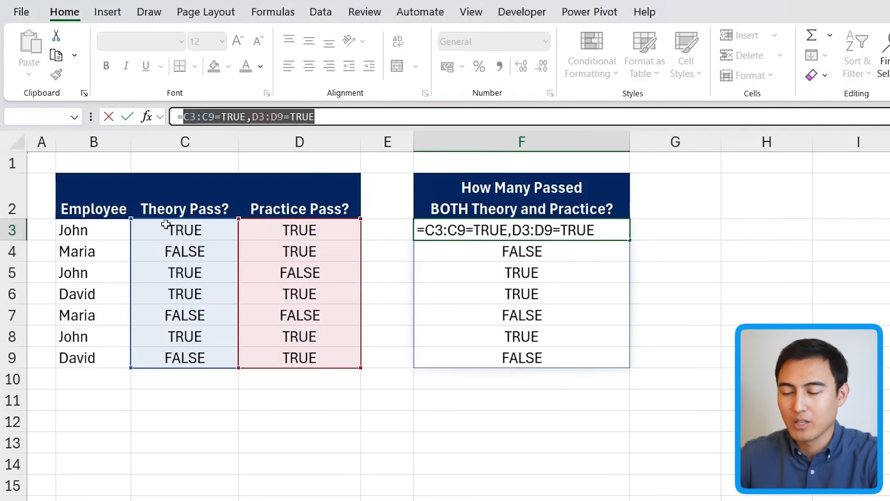
# Put each condition in the F3 formula in its own parentheses, giving (C3:C9=TRUE) and (D3:D9=TRUE)
pyautogui.click(198, 116)
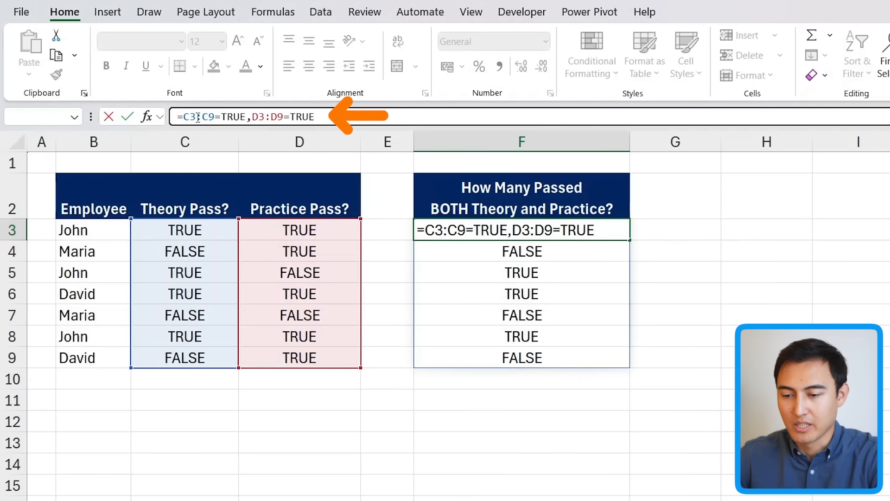
pyautogui.write('(')
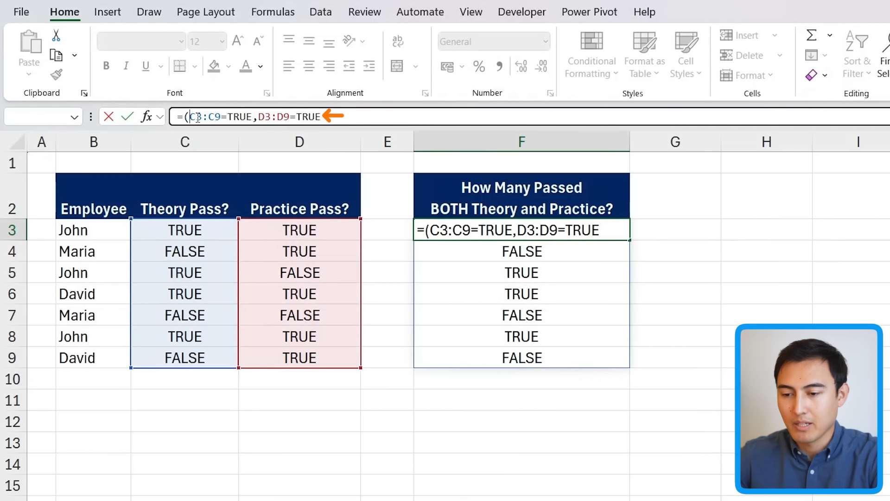
pyautogui.click(253, 116)
pyautogui.write(')')
pyautogui.click(265, 116)
pyautogui.write('(')
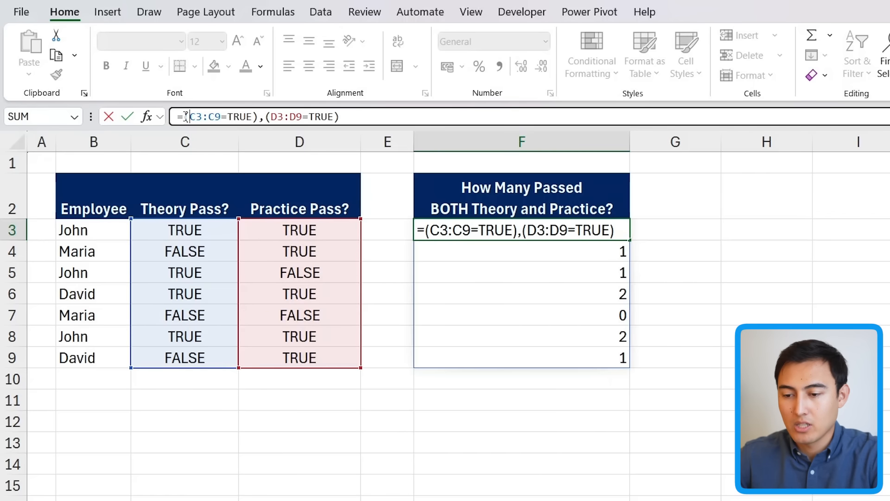
# Wrap both conditions in the F3 formula in SUMPRODUCT, giving =SUMPRODUCT((C3:C9=TRUE),(D3:D9=TRUE))
pyautogui.write('sump')
pyautogui.press('Tab')
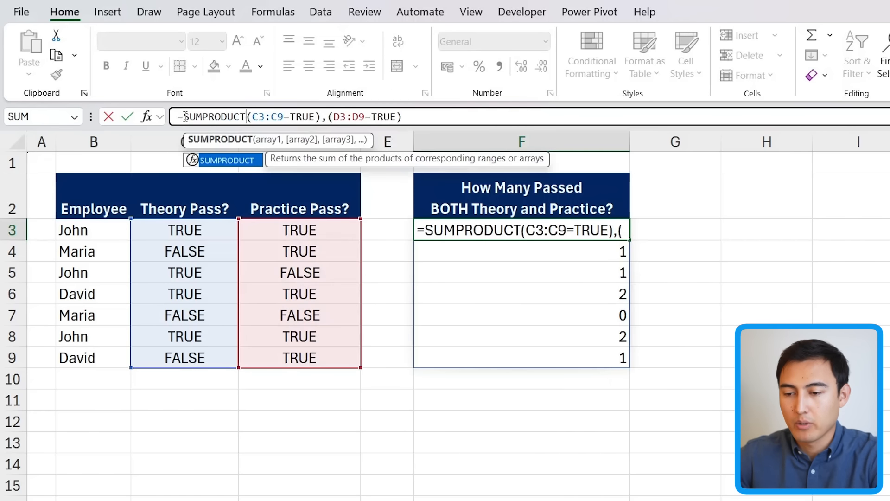
pyautogui.click(457, 116)
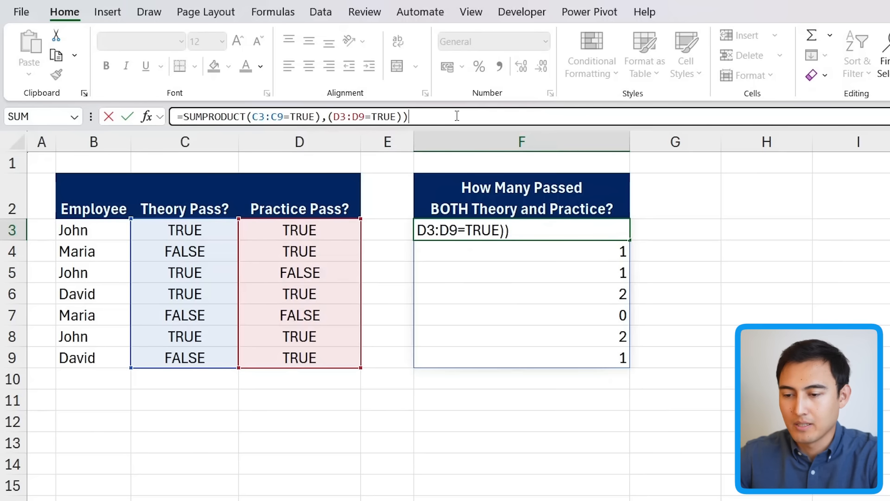
pyautogui.click(247, 116)
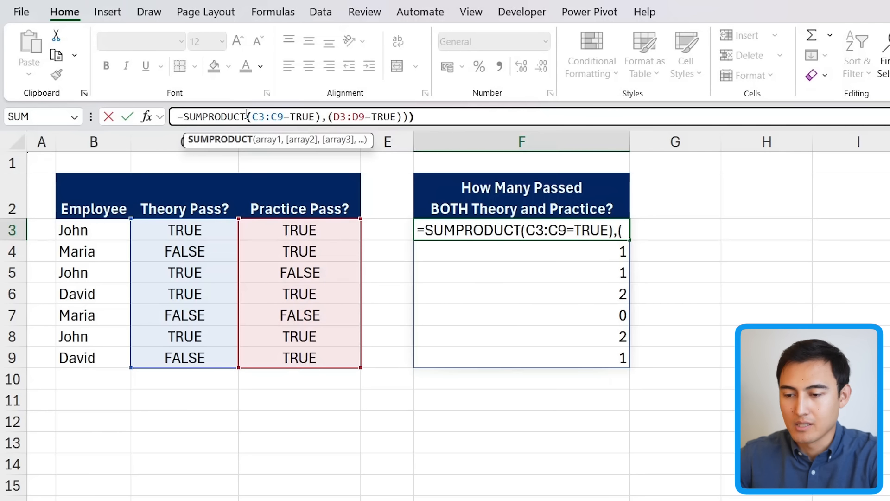
pyautogui.write('(')
pyautogui.press('Return')
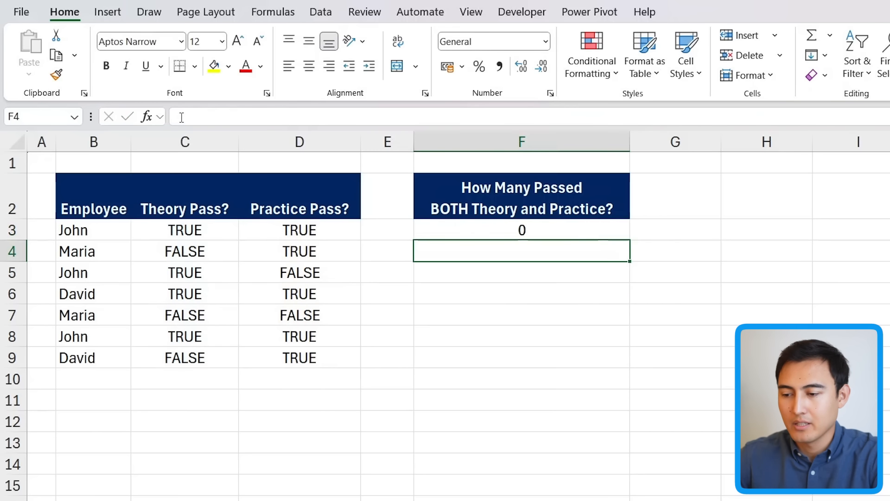
pyautogui.press('Up')
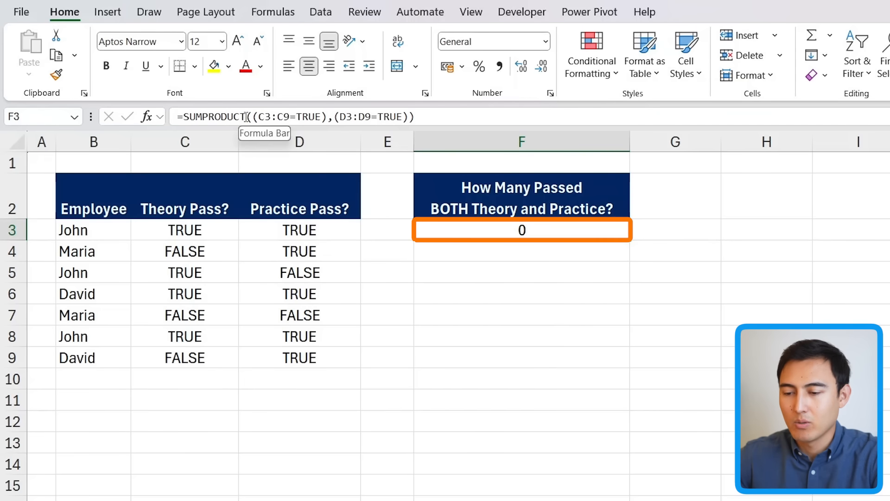
# Add a double negative before each condition in F3, giving =SUMPRODUCT(--(C3:C9=TRUE),--(D3:D9=TRUE))
pyautogui.doubleClick(198, 115)
pyautogui.click(238, 115)
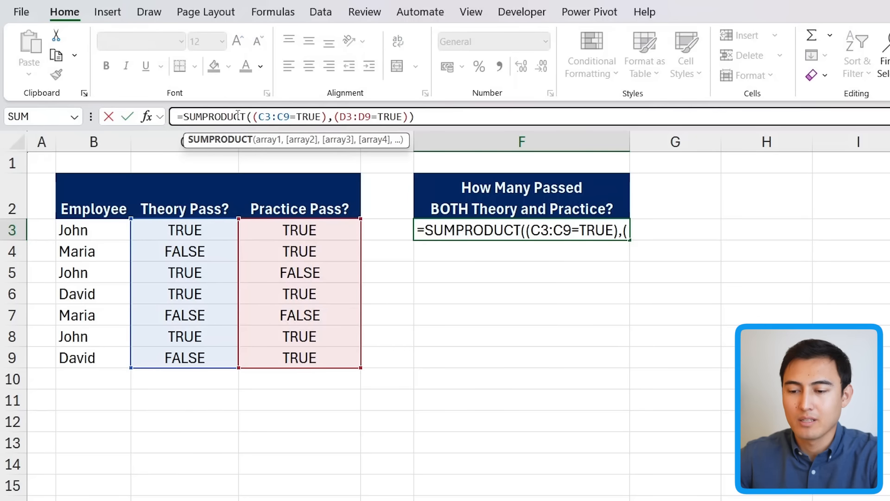
pyautogui.click(265, 116)
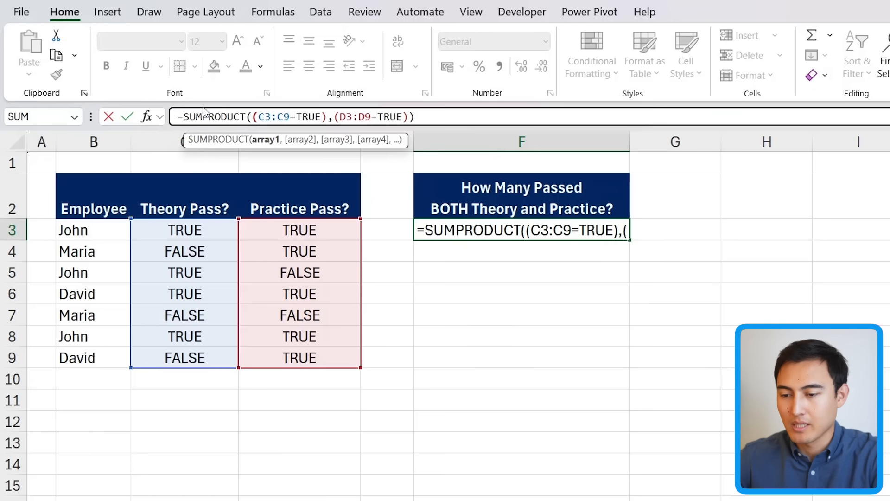
pyautogui.write('--')
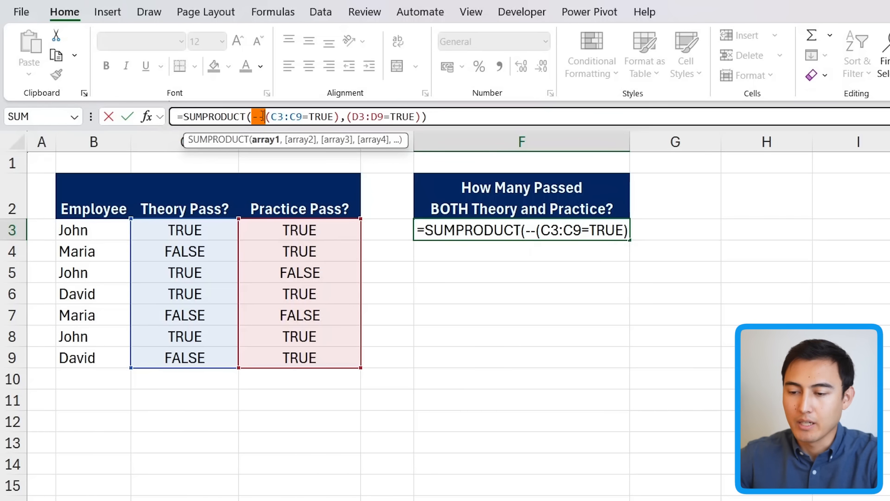
pyautogui.click(348, 117)
pyautogui.write('--')
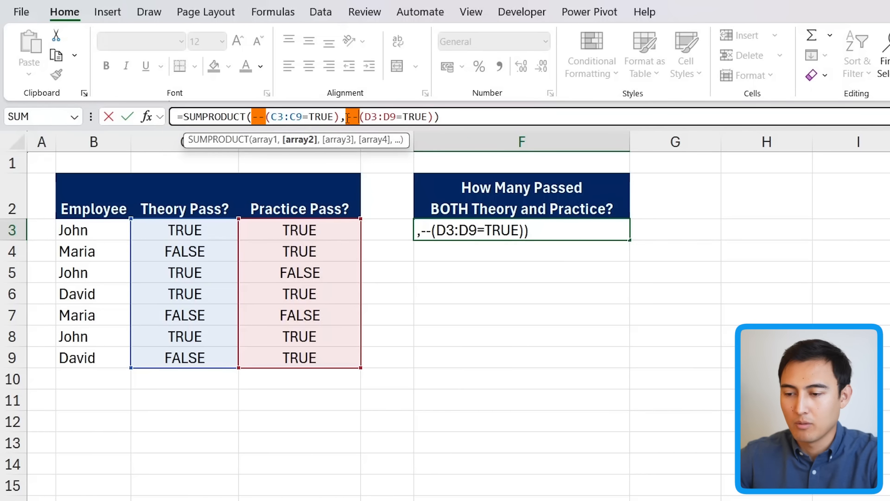
pyautogui.press('Return')
pyautogui.press('Up')
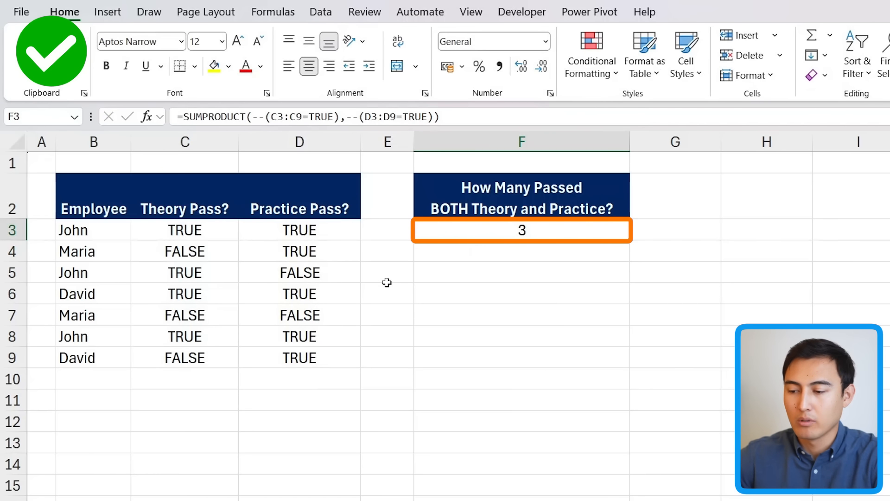
# Check the Theory Pass? and Practice Pass? values in rows 3, 6 and 8 against the F3 count
pyautogui.click(186, 232)
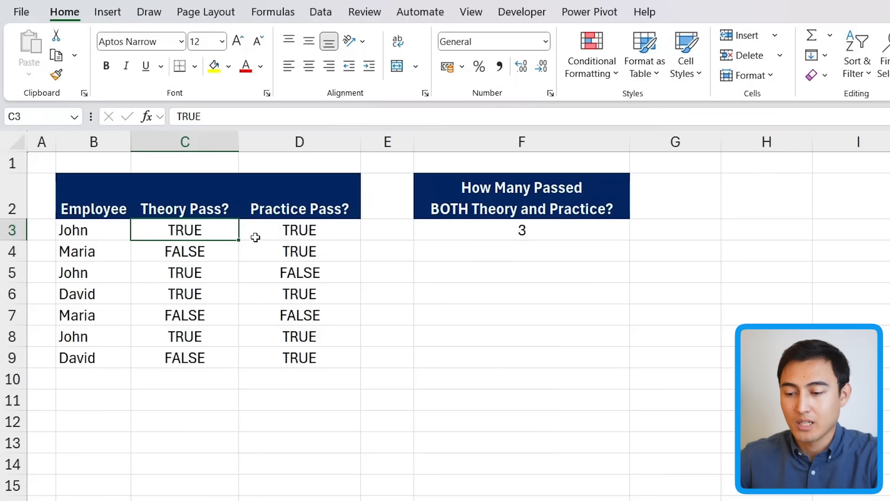
pyautogui.moveTo(256, 238); pyautogui.dragTo(256, 240)
pyautogui.press('Down')
pyautogui.press('Down')
pyautogui.press('Down')
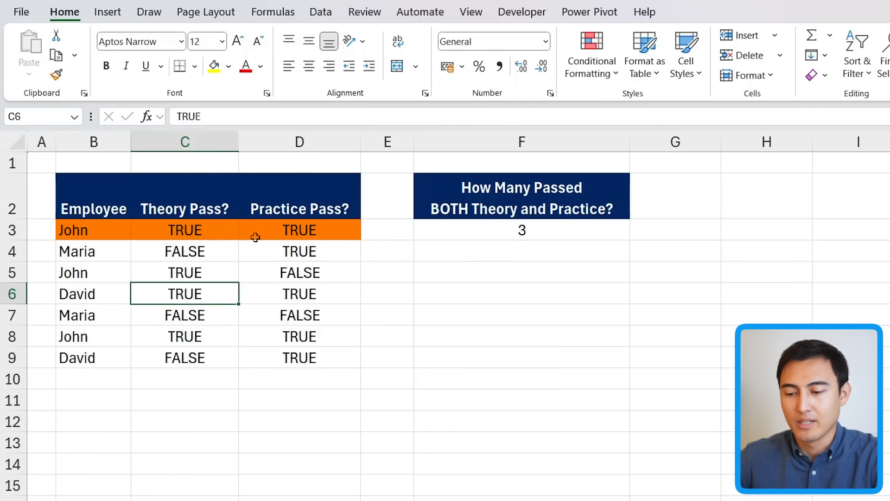
pyautogui.hotkey('shift', 'Right')
pyautogui.press('Down')
pyautogui.press('Down')
pyautogui.press('Down')
pyautogui.press('Up')
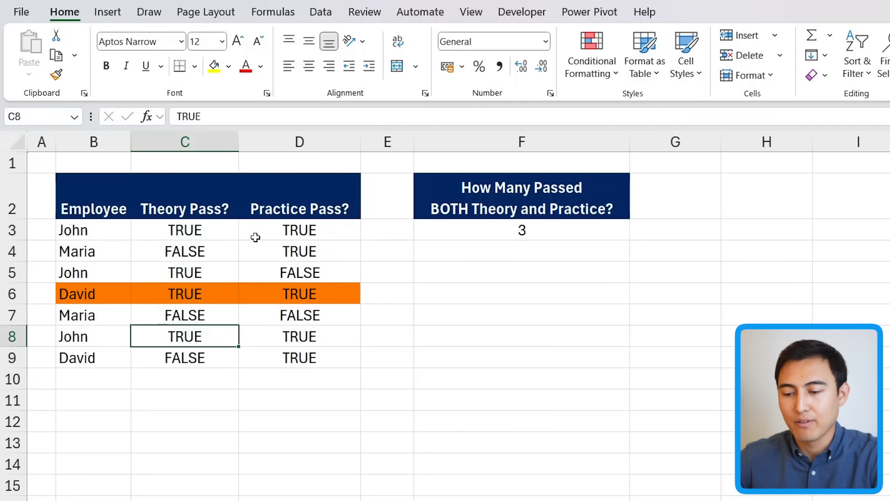
pyautogui.hotkey('shift', 'Right')
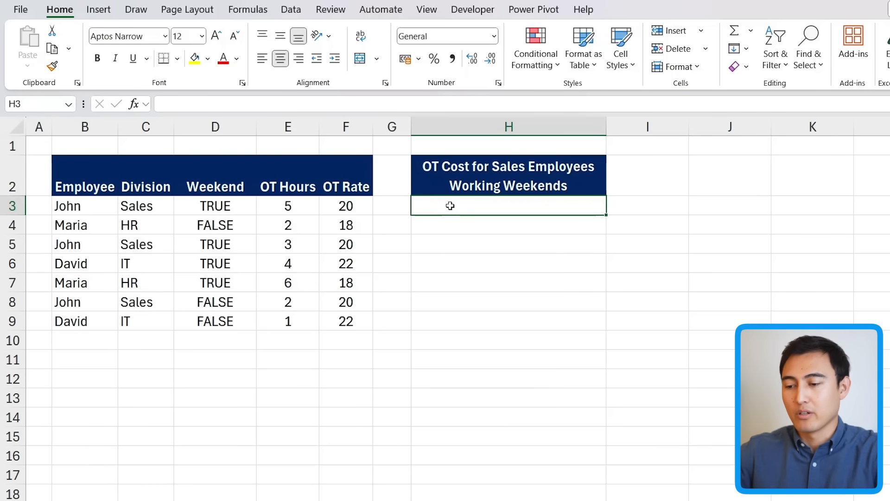
# Examine the Employee, Division, Weekend, OT Hours and OT Rate columns and the heading asking for Sales employees' weekend overtime cost
pyautogui.moveTo(99, 180); pyautogui.dragTo(107, 343)
pyautogui.click(153, 242)
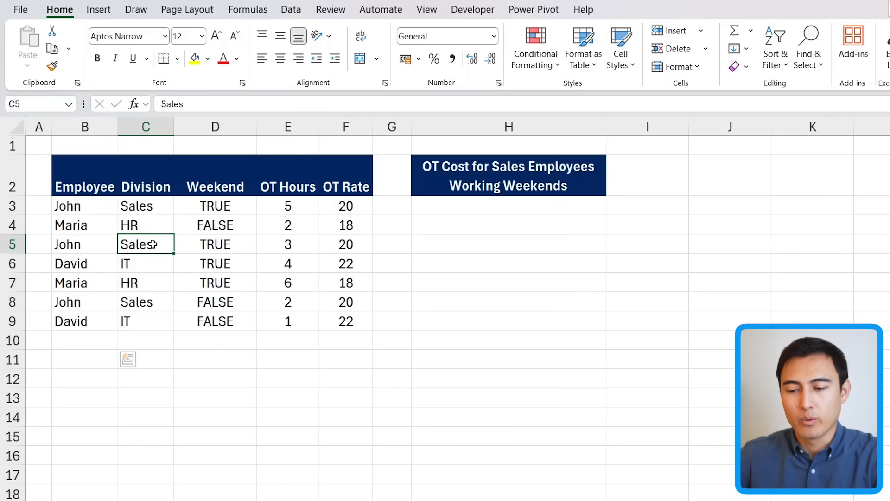
pyautogui.click(236, 176)
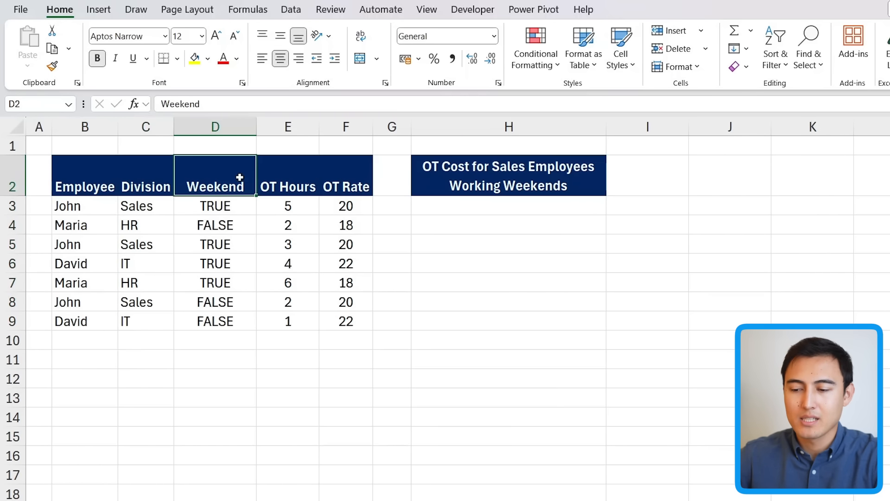
pyautogui.click(274, 171)
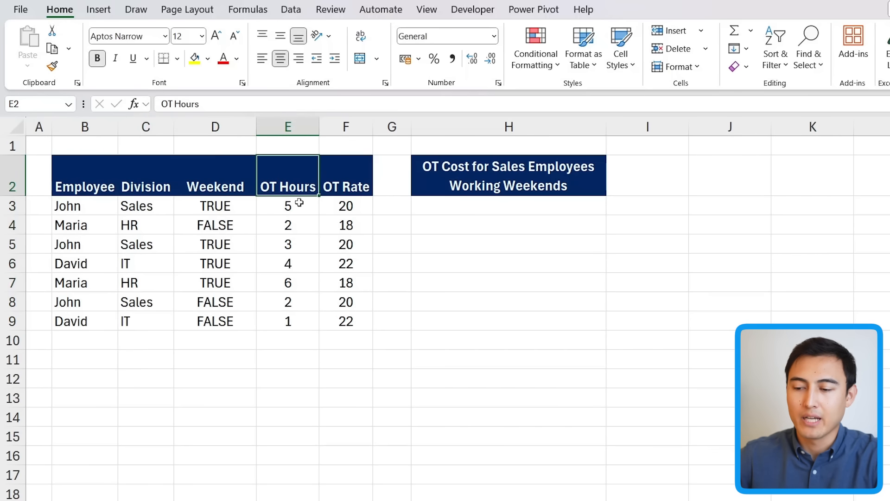
pyautogui.click(340, 174)
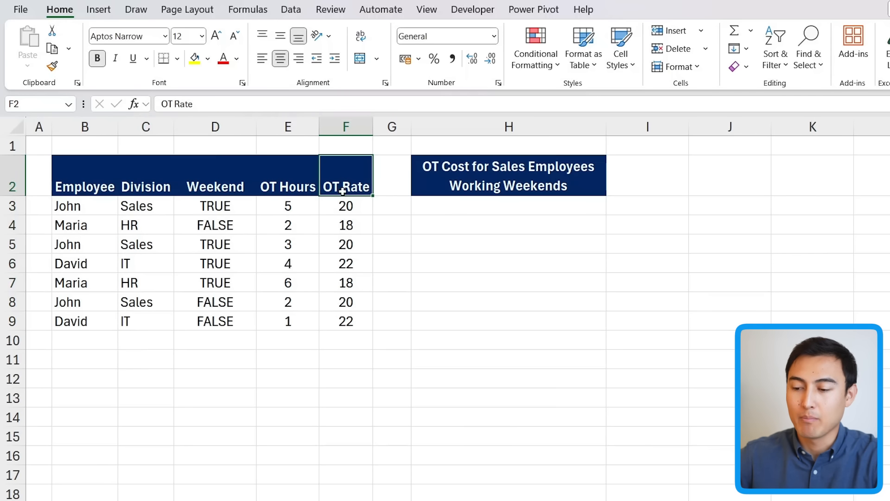
pyautogui.click(456, 159)
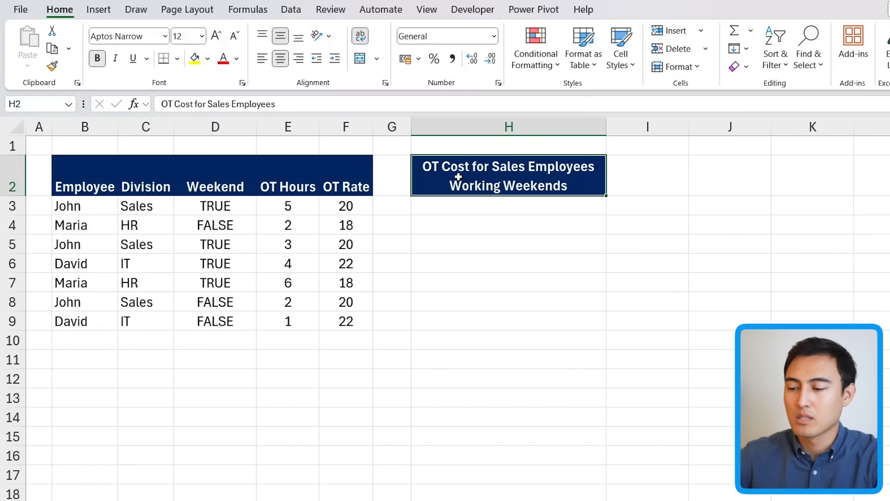
pyautogui.click(511, 209)
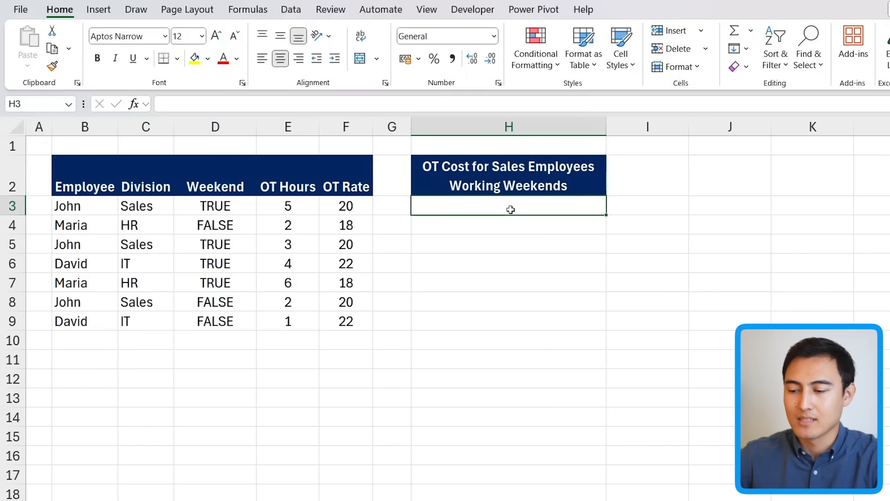
pyautogui.click(134, 206)
pyautogui.click(201, 206)
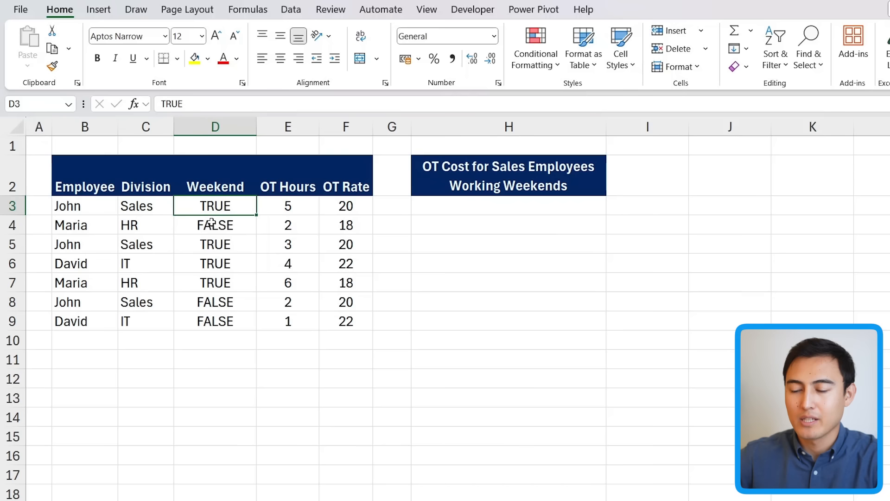
pyautogui.click(288, 207)
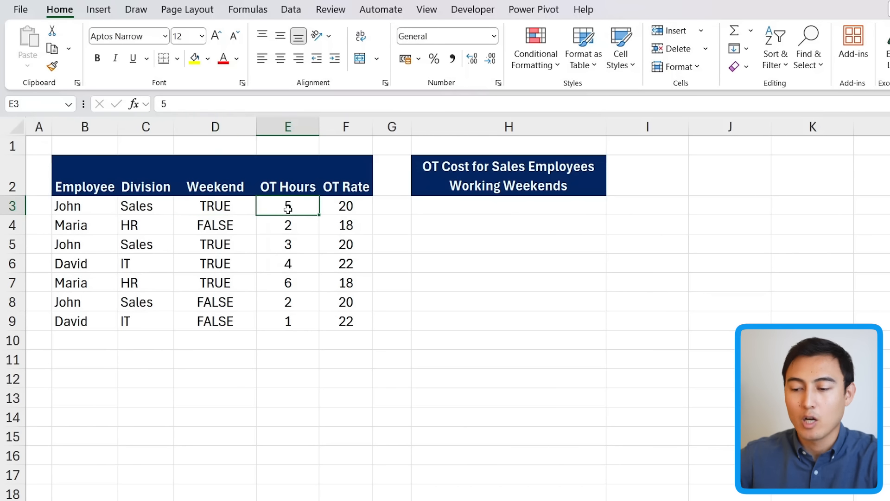
pyautogui.click(338, 206)
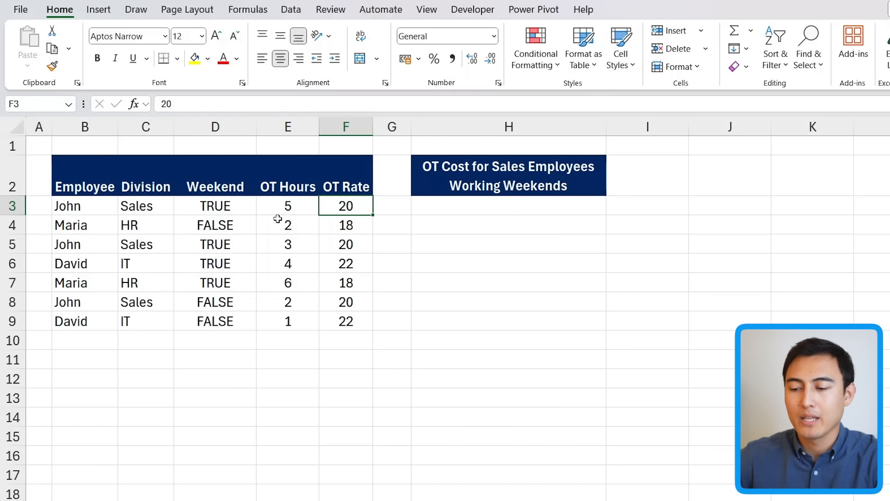
# Enter =C3:C9="Sales" in H3 to test which rows belong to the Sales division
pyautogui.click(438, 210)
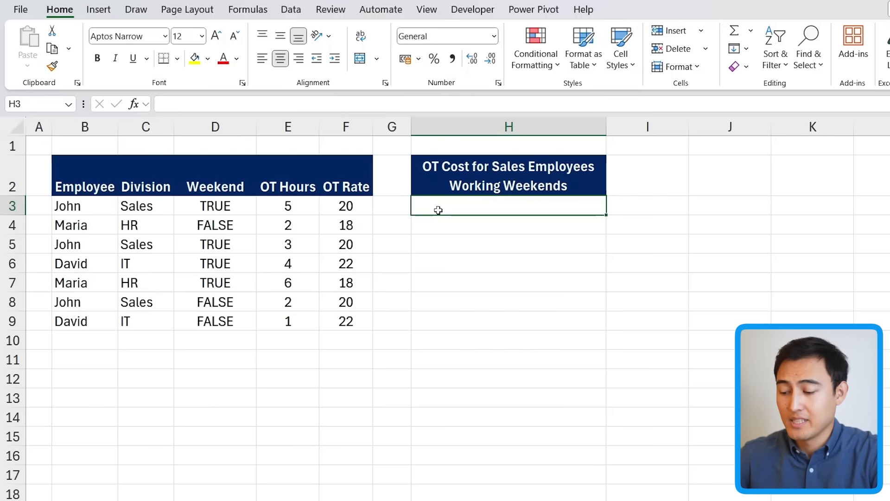
pyautogui.write('=')
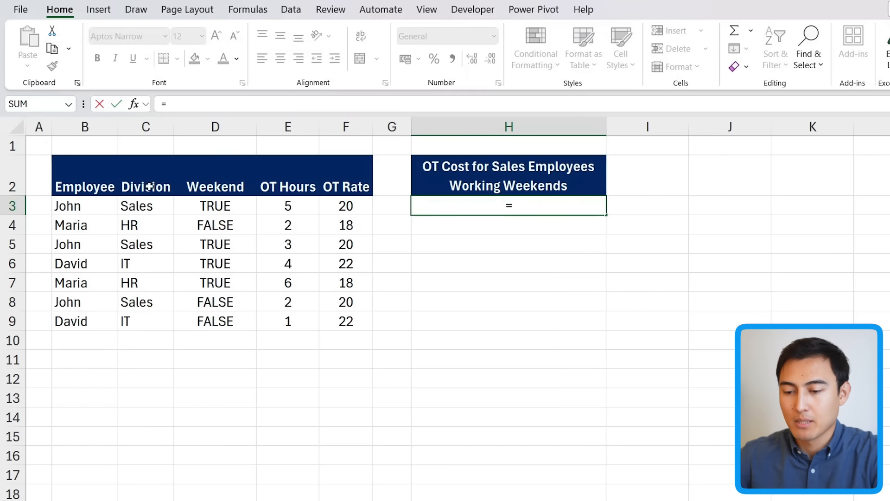
pyautogui.moveTo(133, 205); pyautogui.dragTo(141, 321)
pyautogui.write('="Sales')
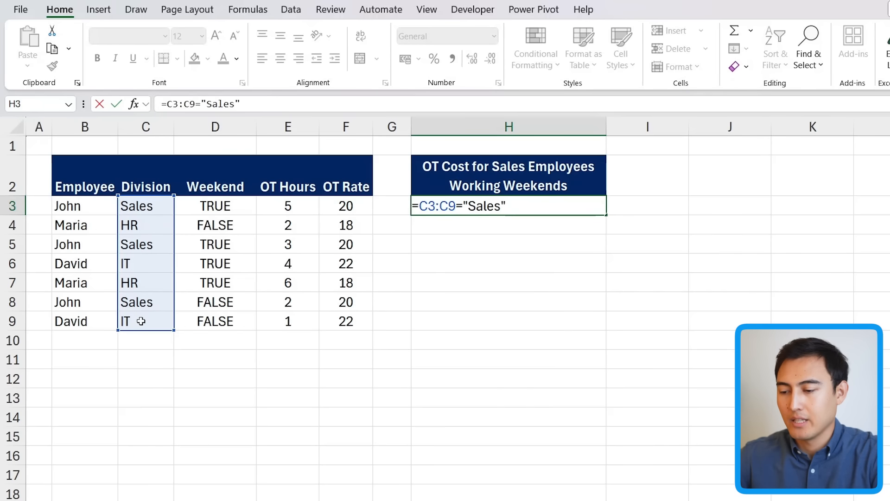
pyautogui.press('Return')
pyautogui.press('Up')
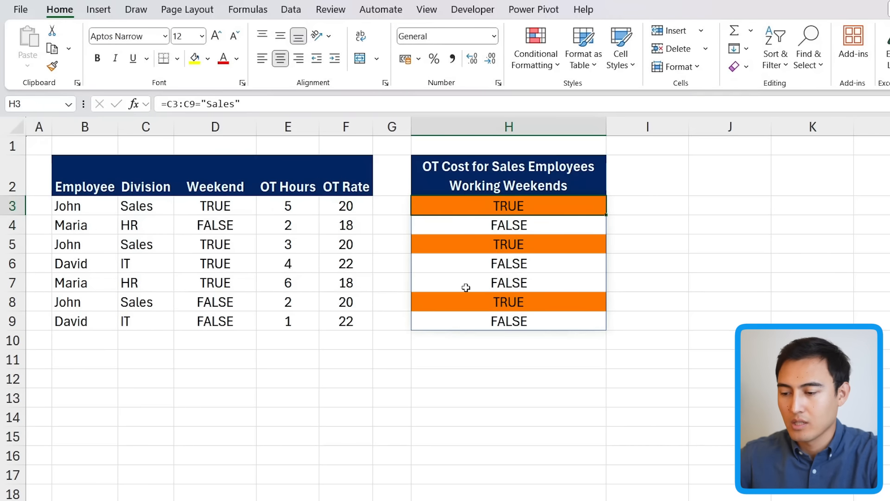
# Enclose the Sales condition in H3 in parentheses and add the weekend condition, giving =(C3:C9="Sales"),(D3:D9=TRUE)
pyautogui.click(253, 106)
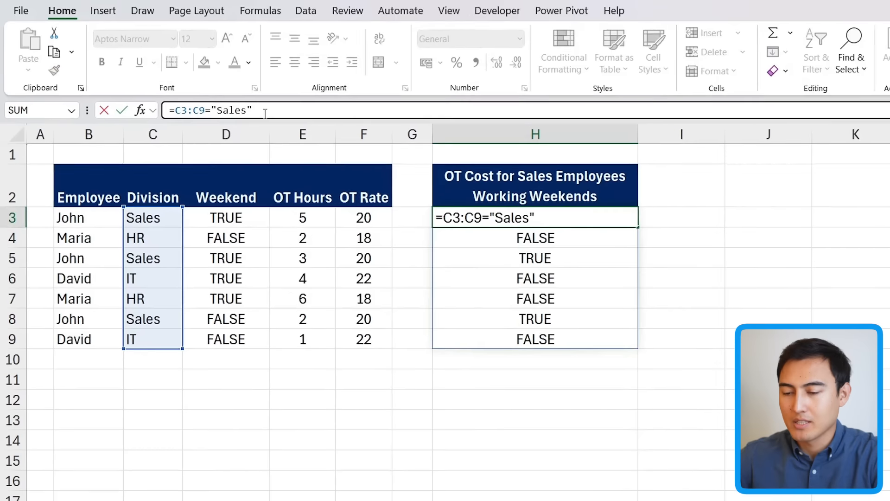
pyautogui.write(')')
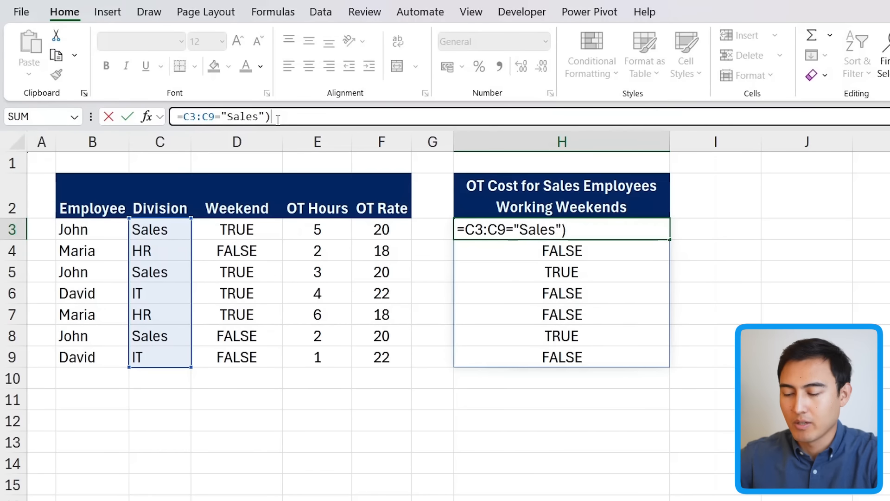
pyautogui.click(185, 115)
pyautogui.write('(')
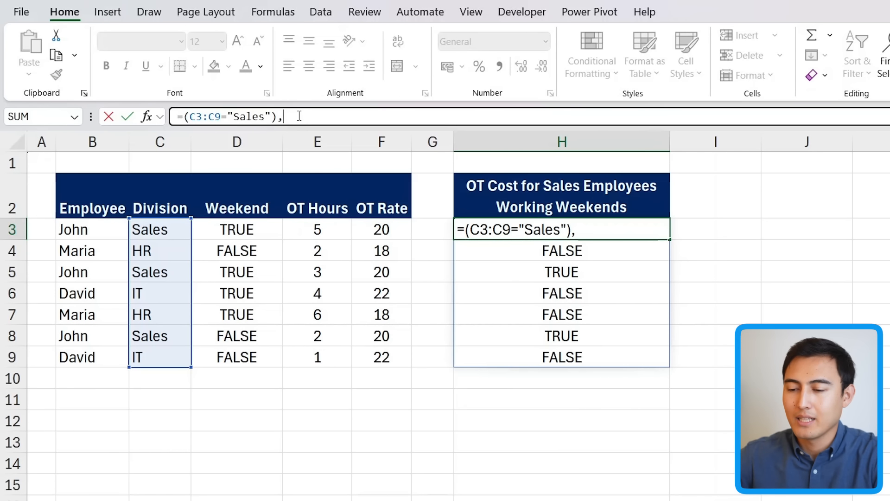
pyautogui.moveTo(236, 229); pyautogui.dragTo(238, 369)
pyautogui.write('=')
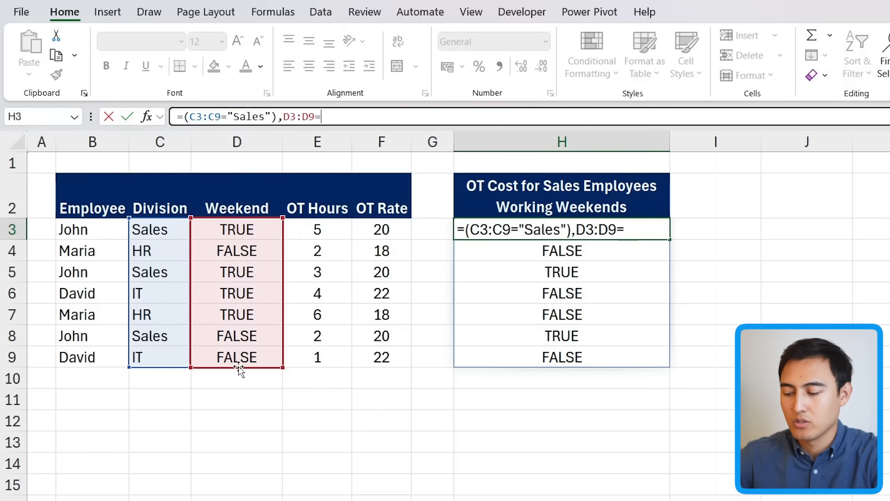
pyautogui.write('TRUE')
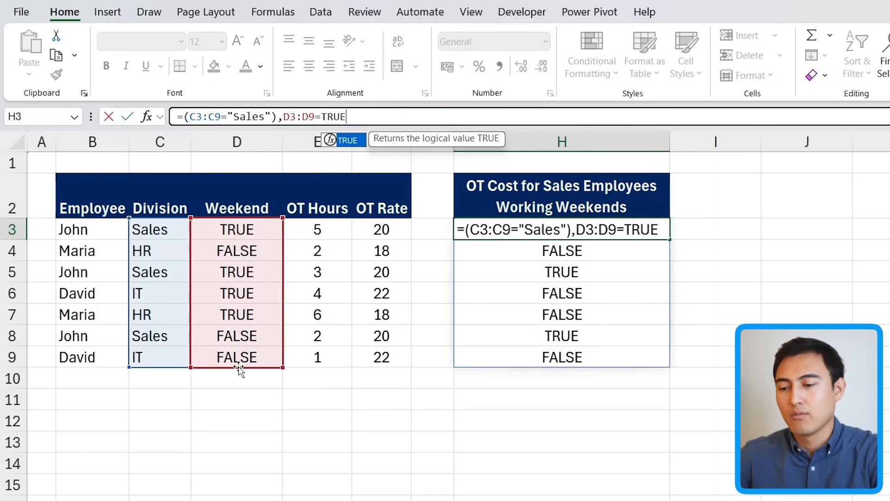
pyautogui.write(')')
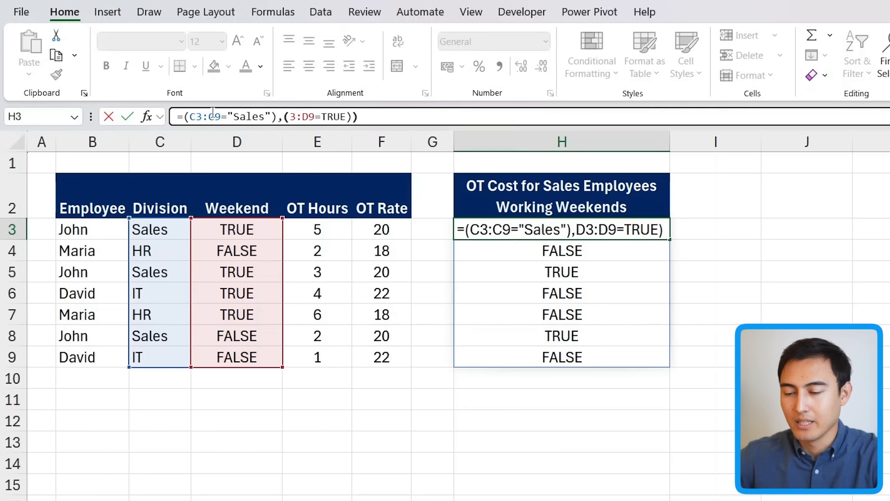
pyautogui.write('(')
# Wrap both H3 conditions in SUMPRODUCT with double negatives, giving =SUMPRODUCT(--(C3:C9="Sales"),--(D3:D9=TRUE))
pyautogui.click(185, 116)
pyautogui.write('sum')
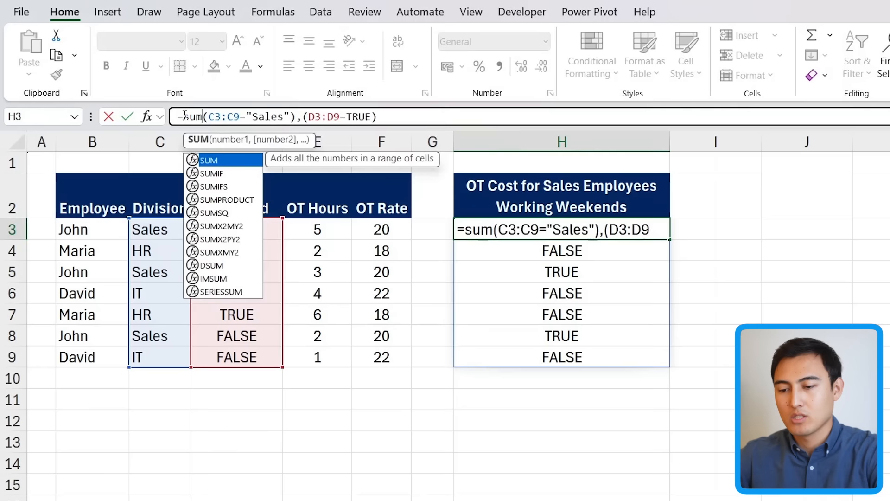
pyautogui.press('Tab')
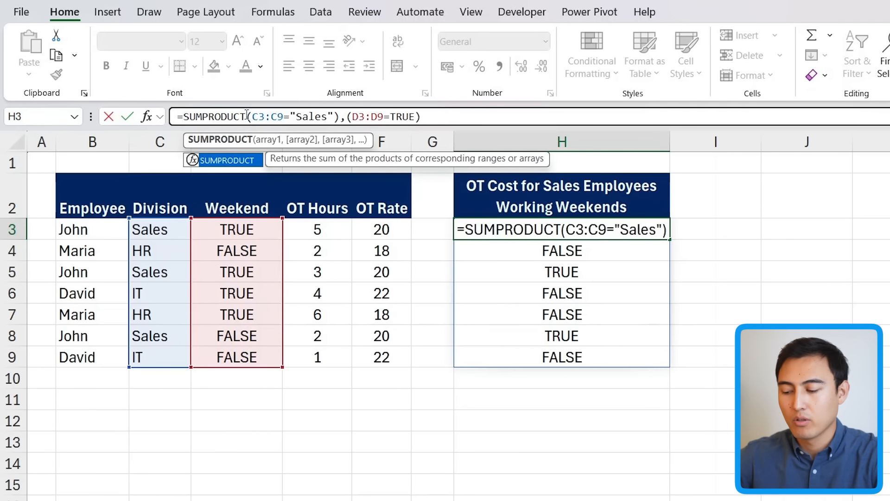
pyautogui.write('(--')
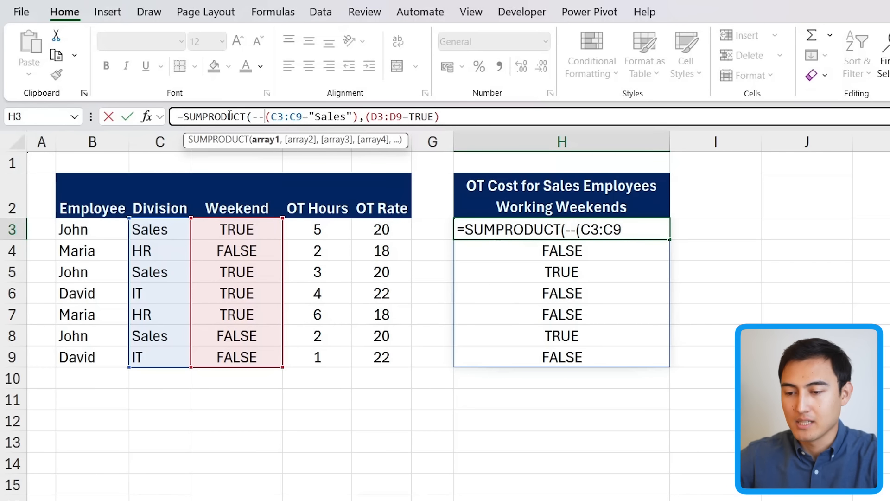
pyautogui.click(366, 117)
pyautogui.write('--')
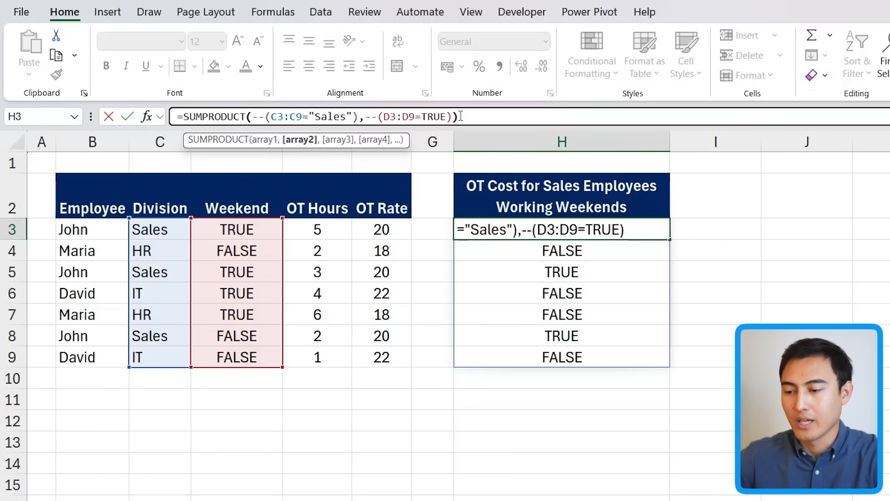
pyautogui.write(')')
pyautogui.press('Return')
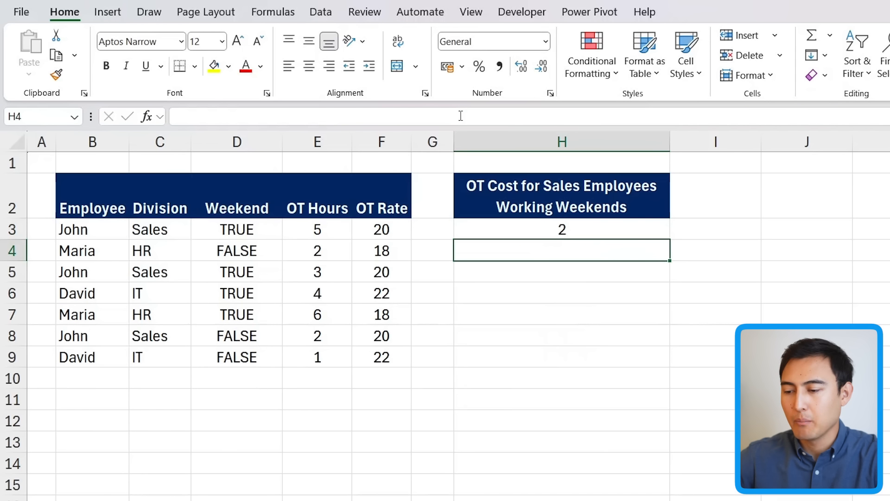
# Check the Division and Weekend values in rows 3 and 5 against the H3 count
pyautogui.press('Up')
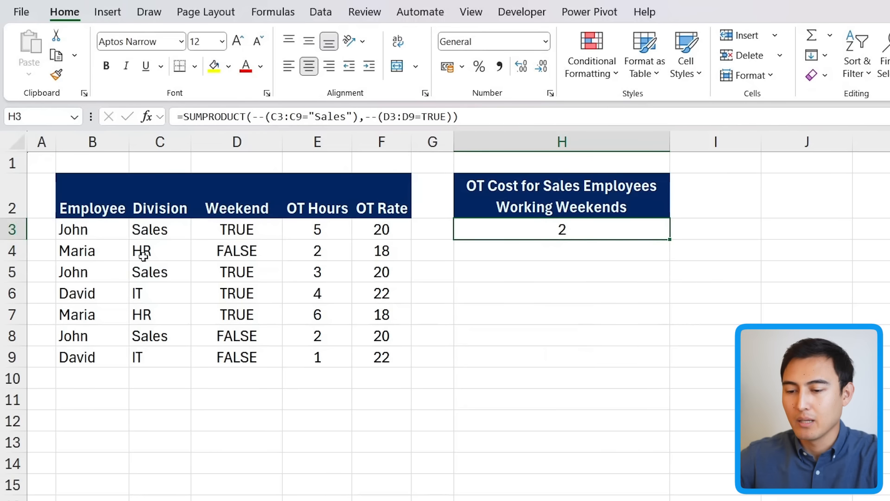
pyautogui.moveTo(155, 229); pyautogui.dragTo(211, 235)
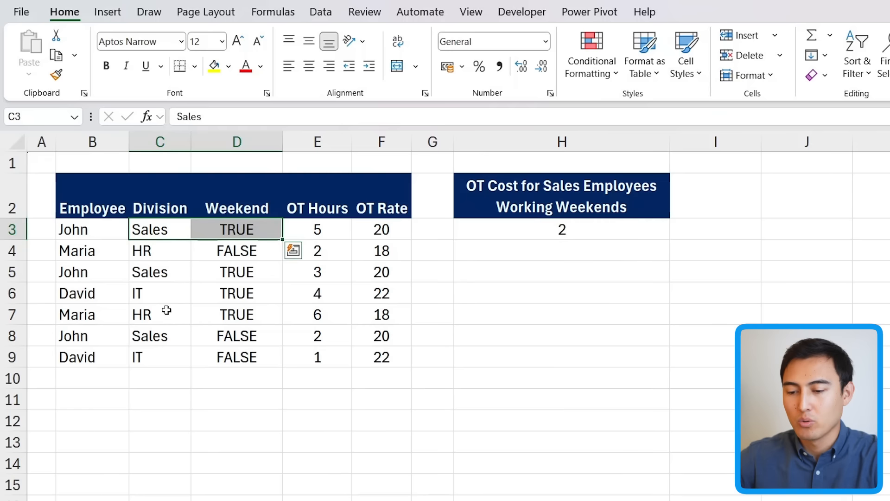
pyautogui.moveTo(159, 272); pyautogui.dragTo(225, 278)
# Add the OT Hours range E3:E9 and the OT Rate range F3:F9 as further arrays in the H3 SUMPRODUCT formula
pyautogui.click(540, 224)
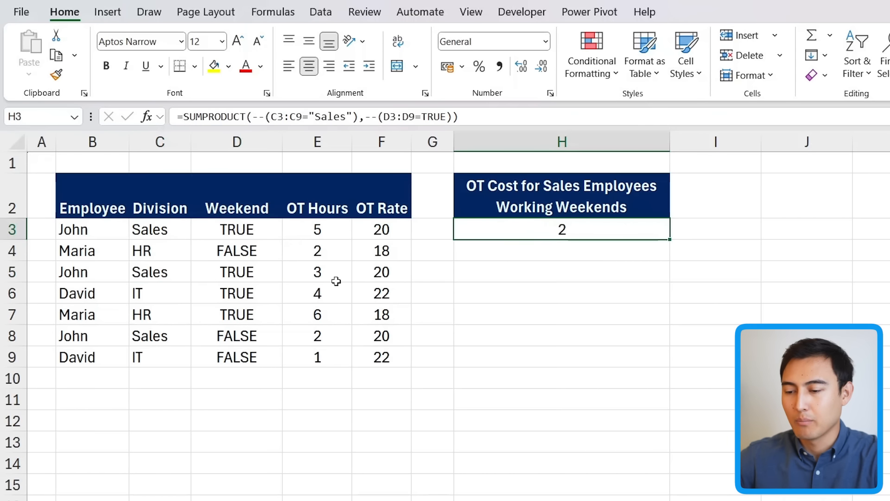
pyautogui.click(483, 118)
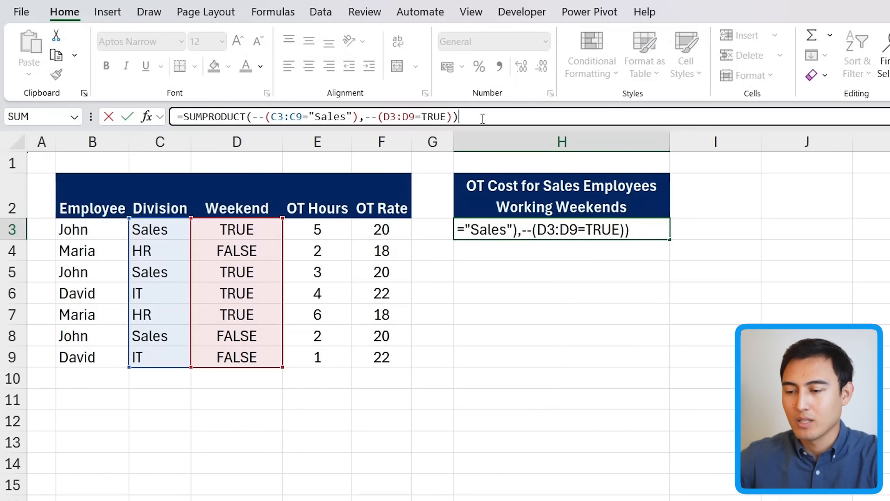
pyautogui.press('Left')
pyautogui.write(',')
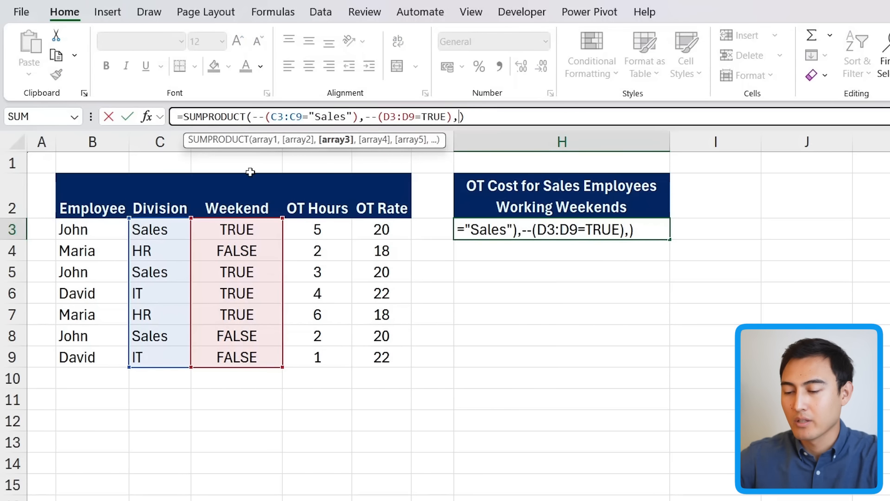
pyautogui.moveTo(324, 232); pyautogui.dragTo(327, 357)
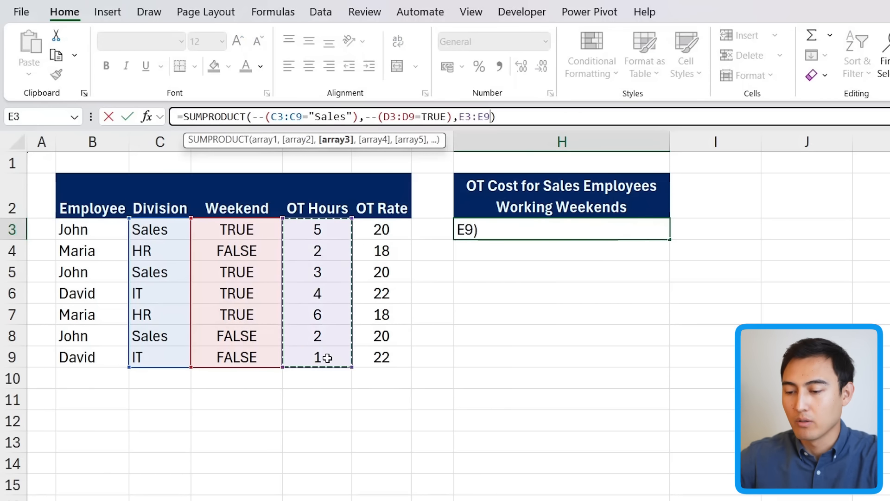
pyautogui.write(',')
pyautogui.moveTo(382, 229); pyautogui.dragTo(386, 357)
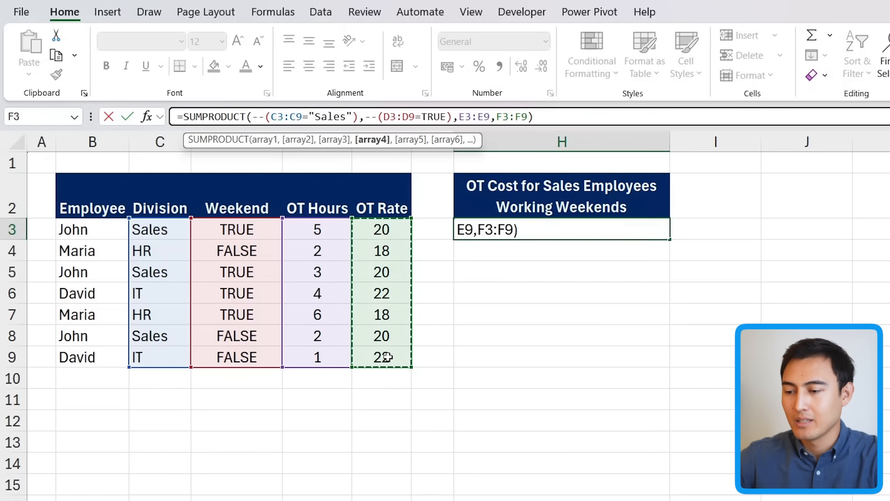
pyautogui.press('Return')
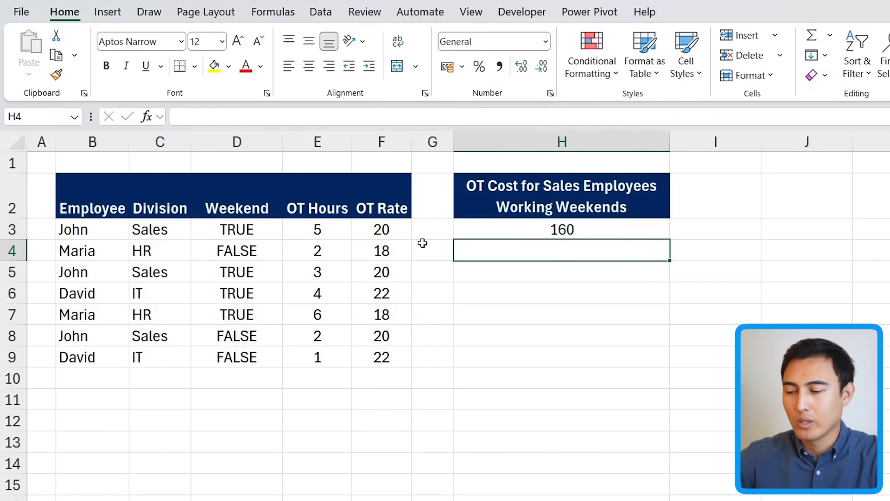